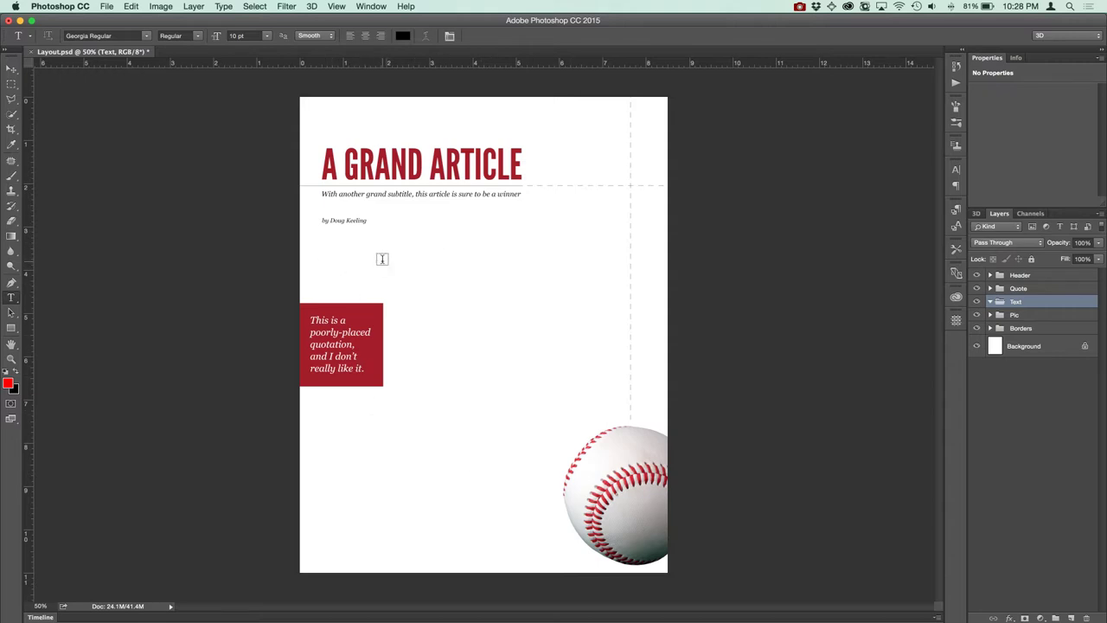
Zoom in and drag out a paragraph text box beside the red quotation box
key(super+equal)
key(super+equal)
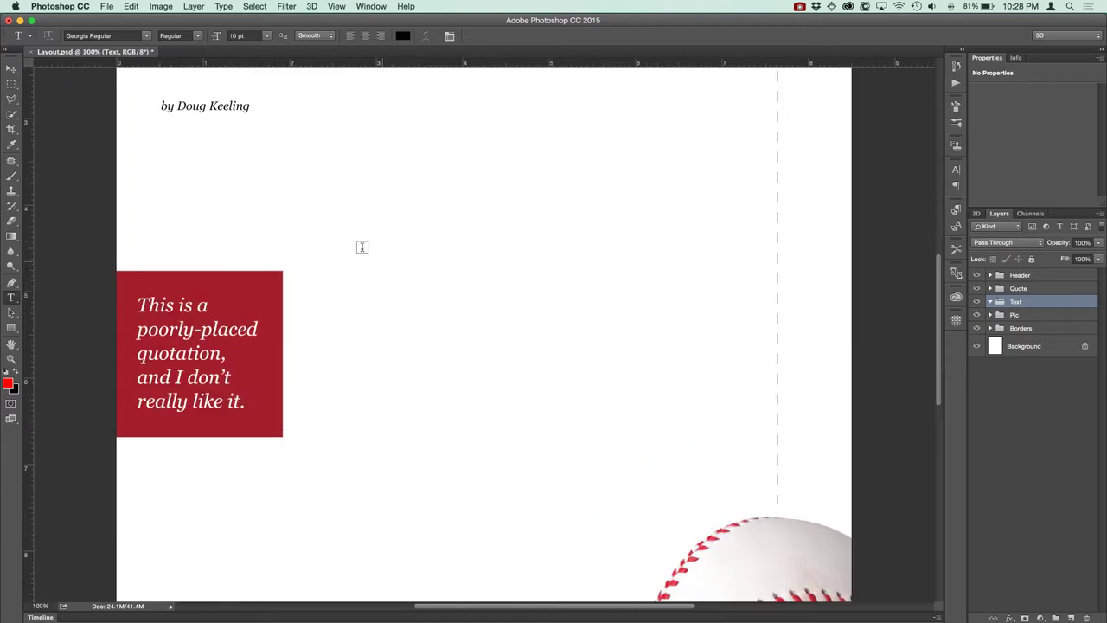
drag(275, 173, 494, 264)
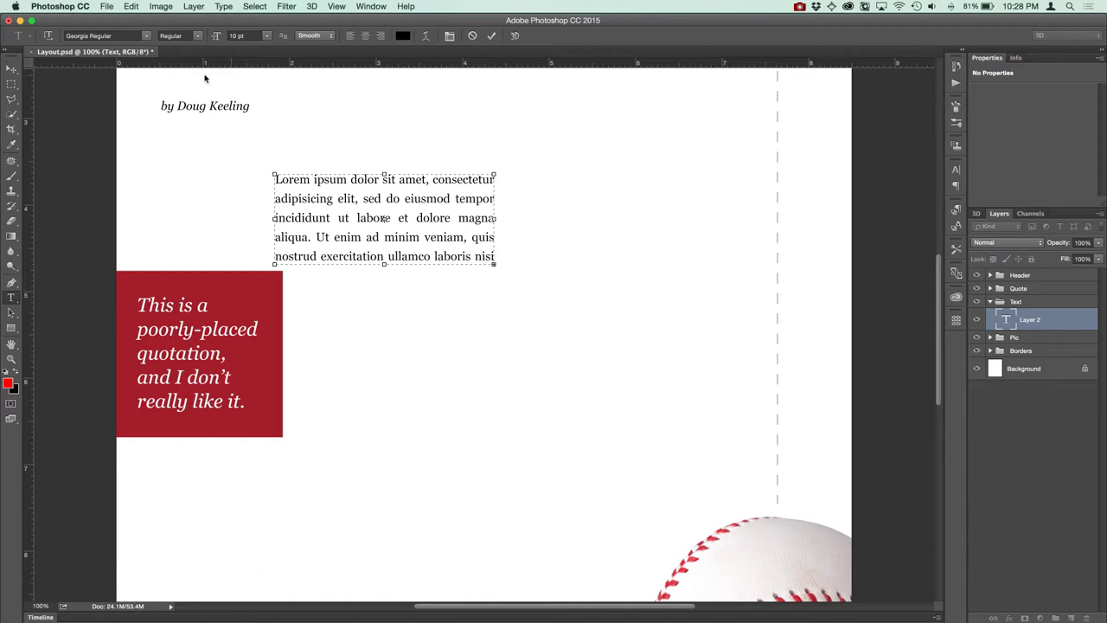
click(8, 70)
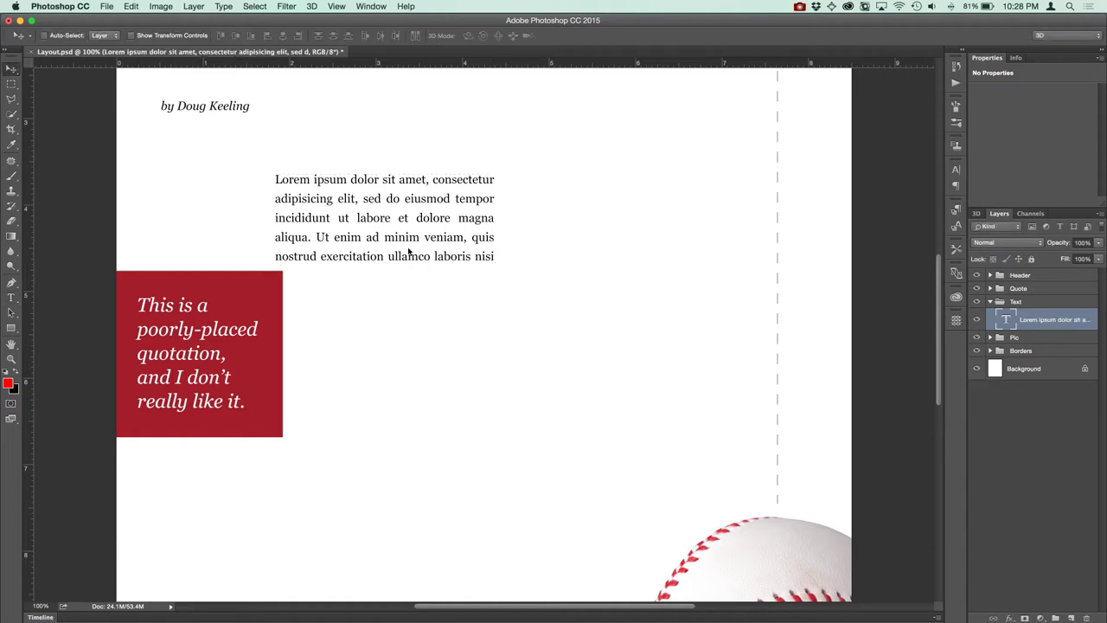
drag(391, 238, 316, 214)
key(t)
click(324, 212)
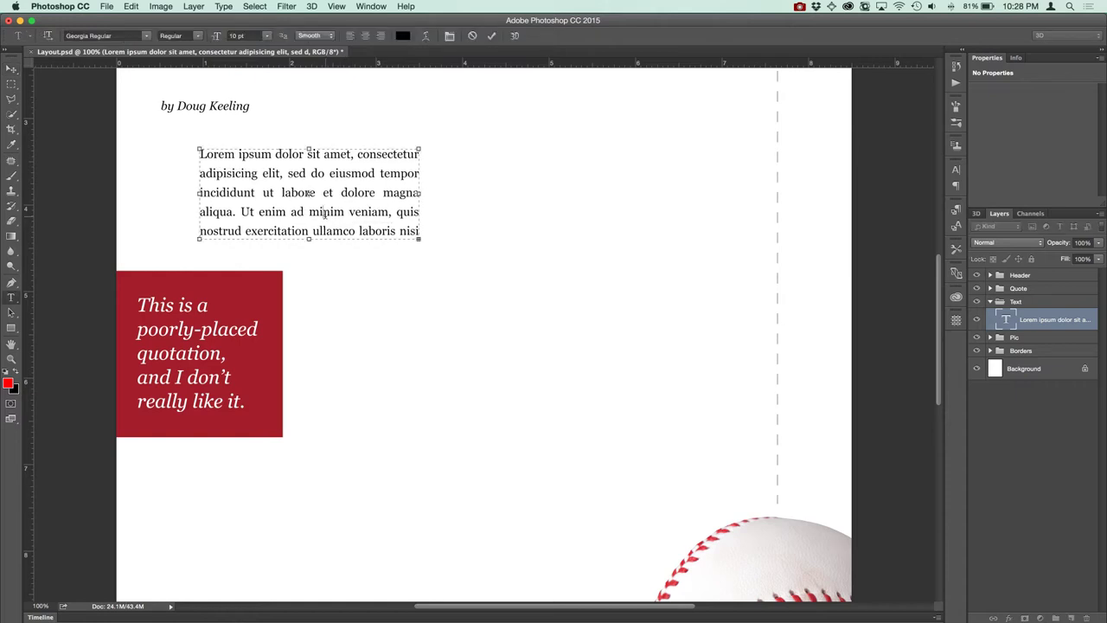
drag(307, 244, 325, 490)
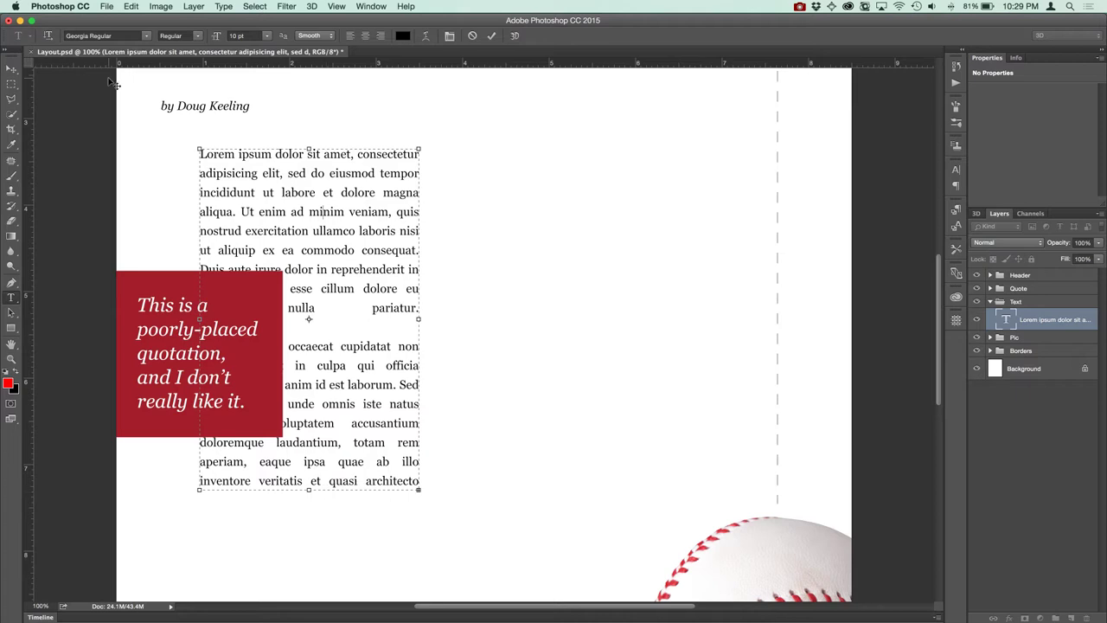
click(12, 69)
drag(307, 211, 411, 223)
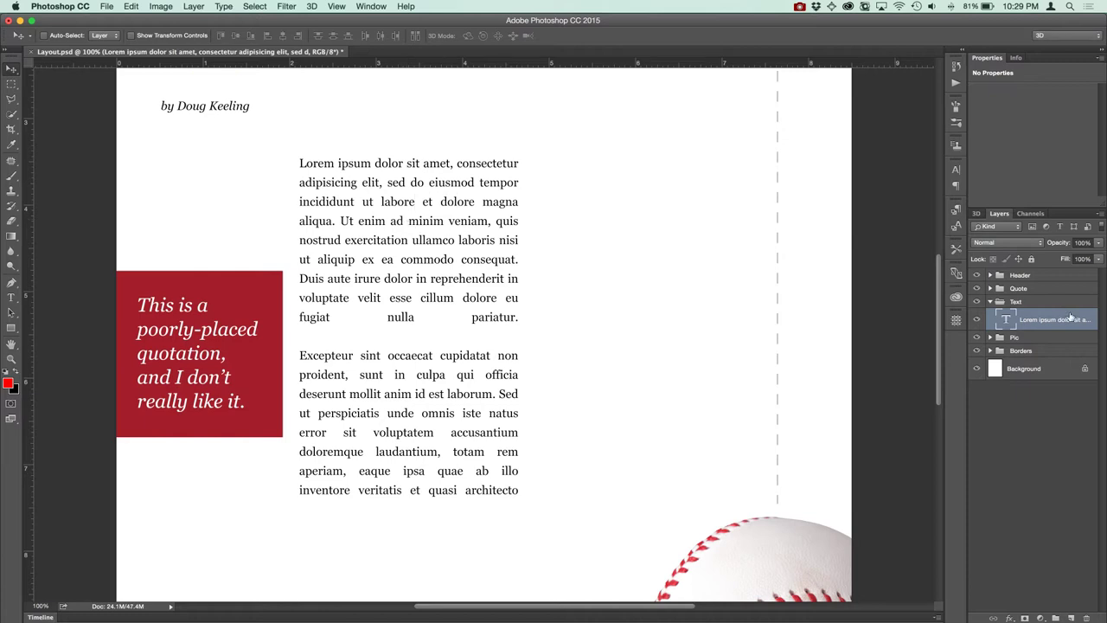
drag(1070, 321, 1087, 615)
Show the guides, zoom out, and draw a red rectangle filling the left column between the guides
key(super+semicolon)
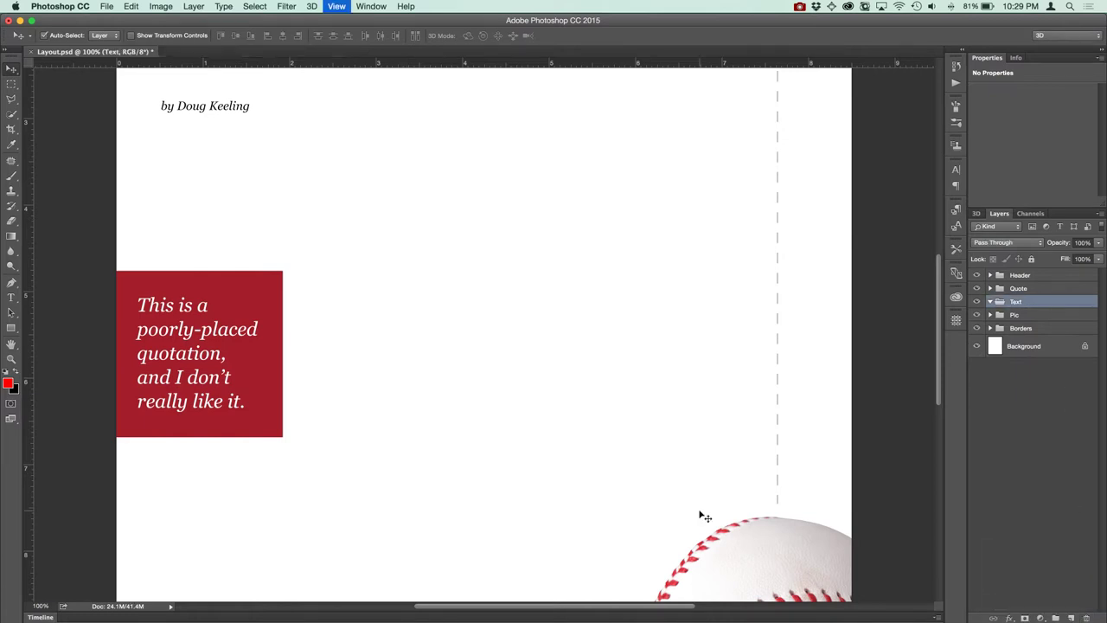
key(super+minus)
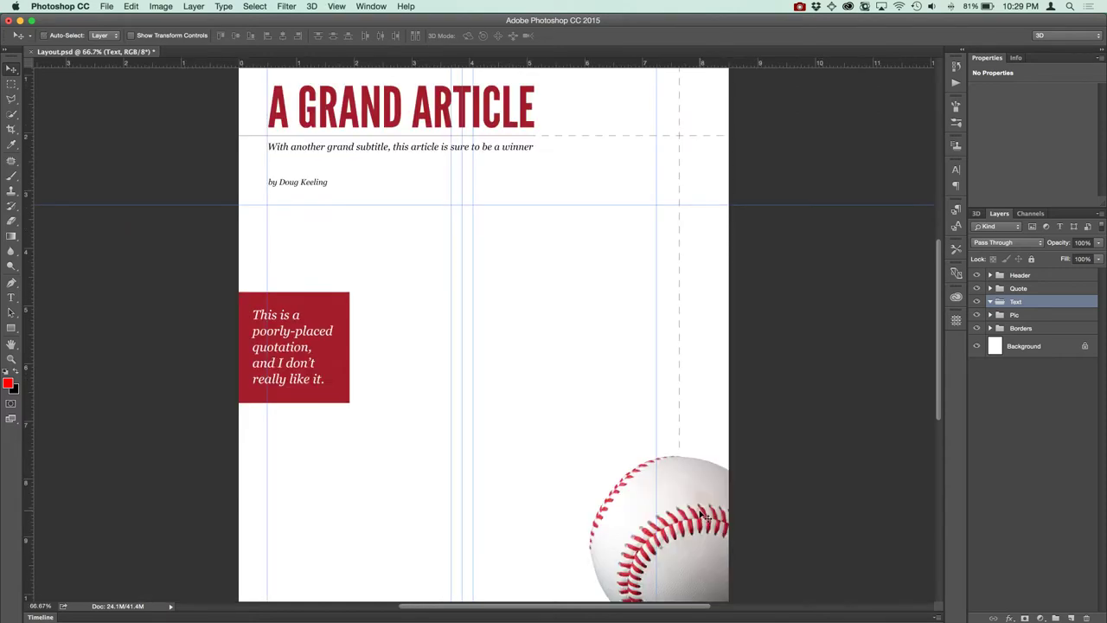
click(12, 327)
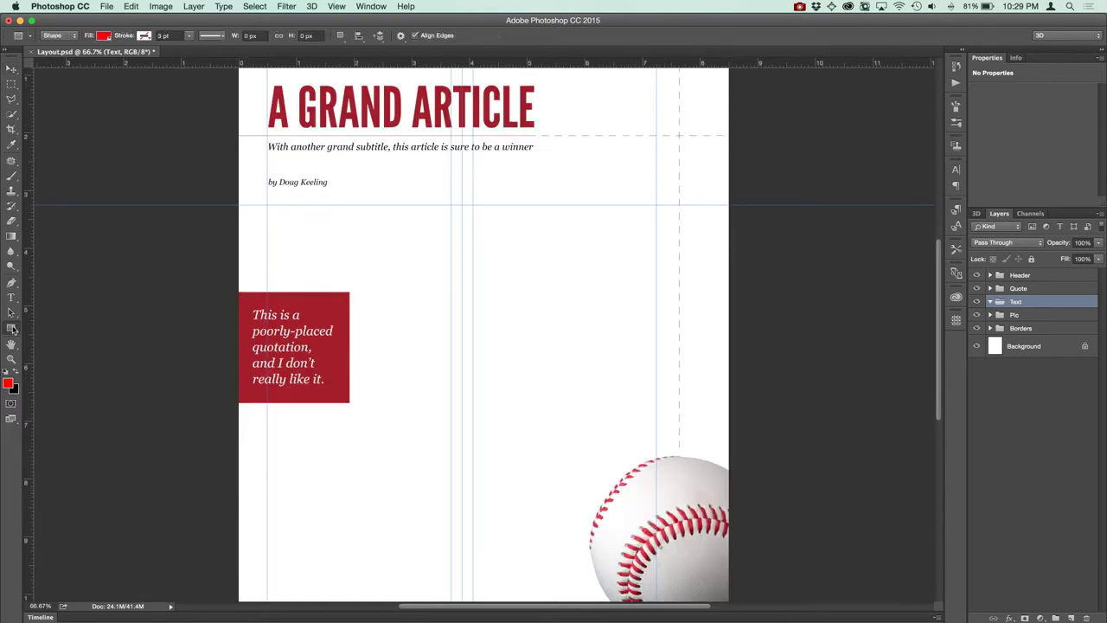
drag(264, 396, 269, 322)
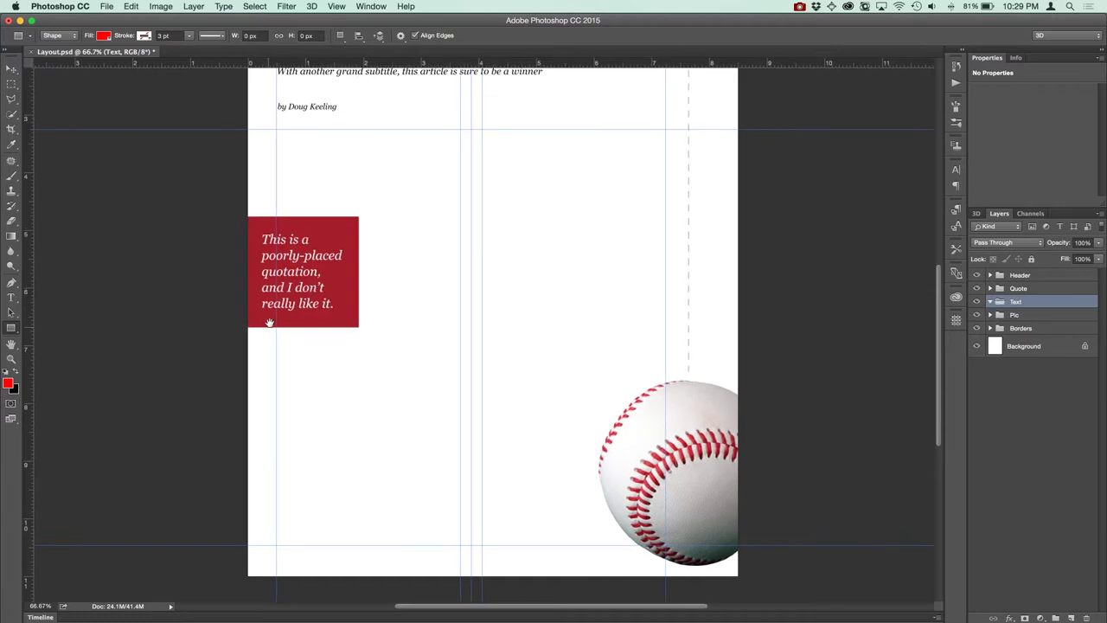
drag(275, 129, 461, 544)
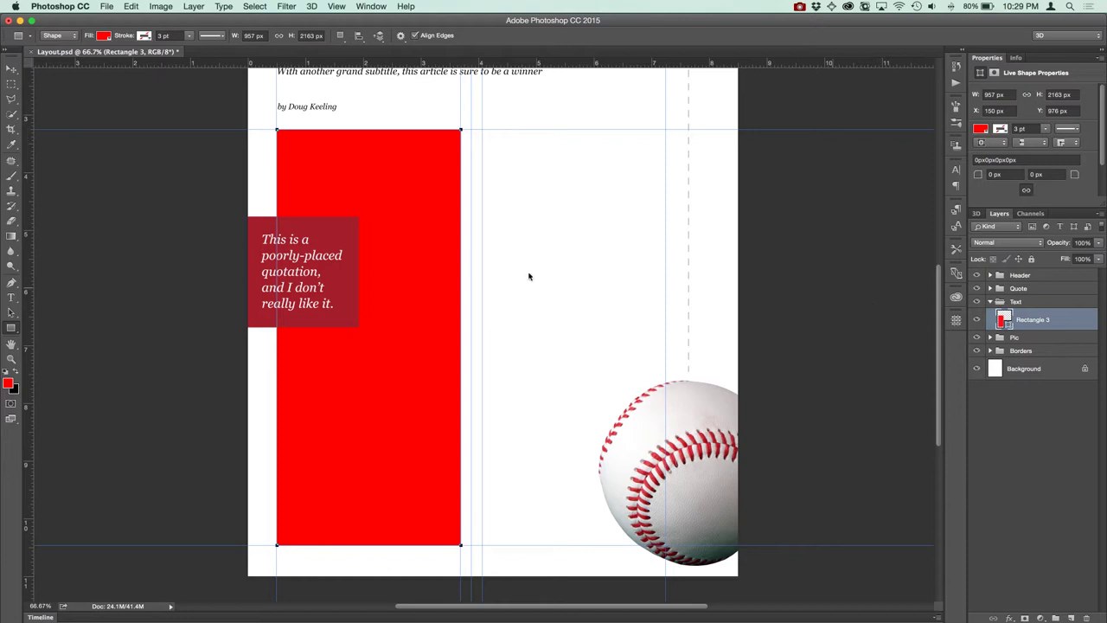
Draw a rectangle just larger than the quote box and set both rectangles to 72% opacity
drag(226, 205, 372, 338)
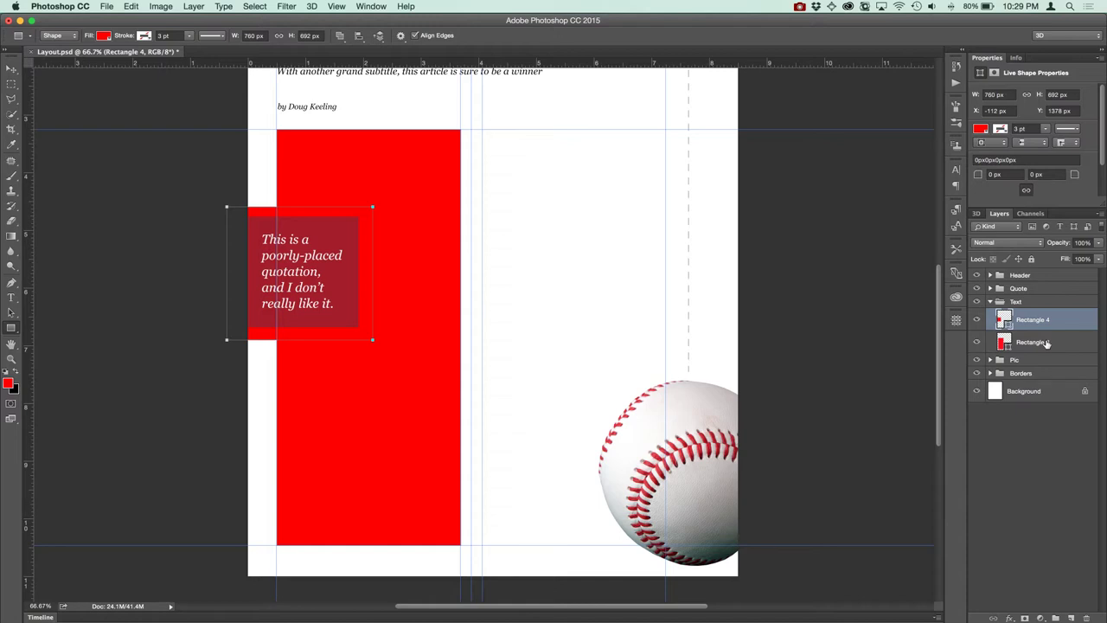
shift+click(1046, 343)
drag(1064, 244, 1044, 244)
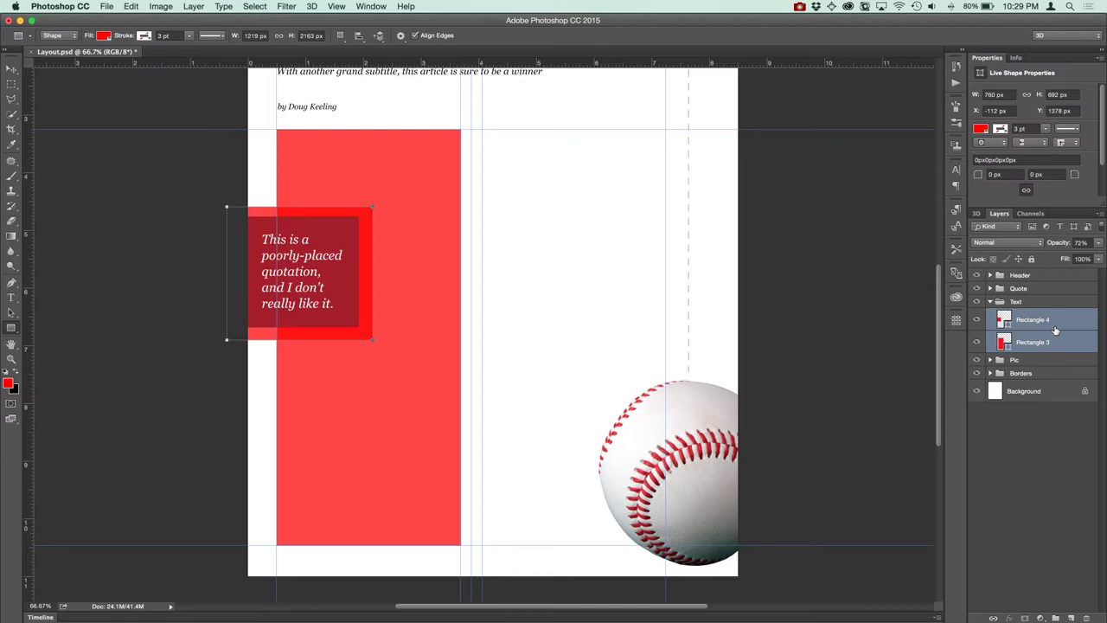
Merge the two rectangles into one layer and set the quote-box path to Subtract Front Shape, nudged up-left
key(super+e)
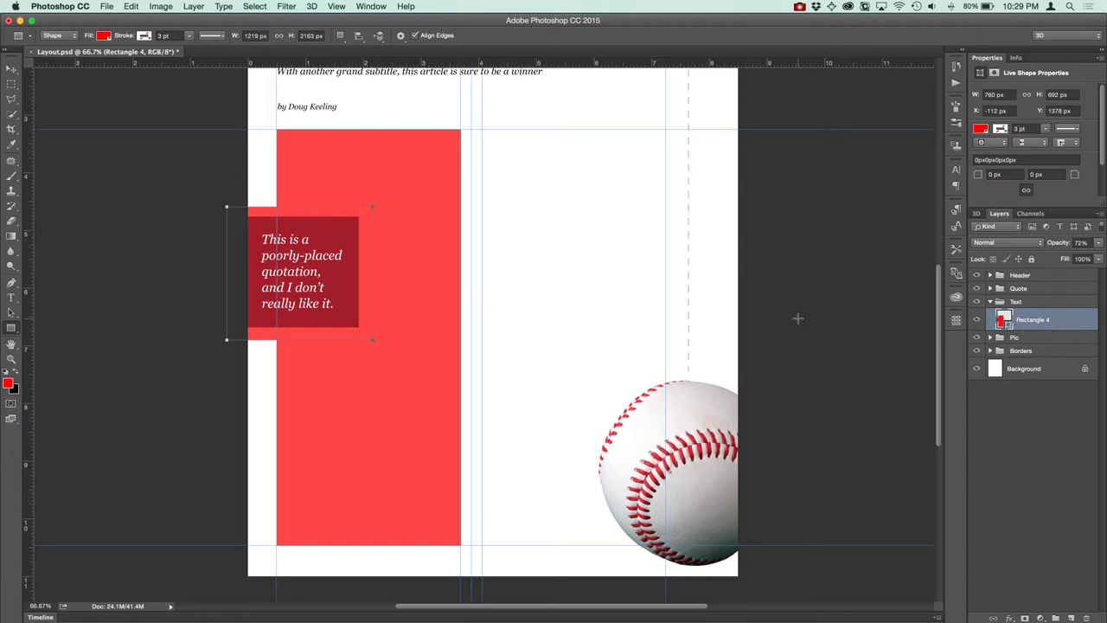
key(a)
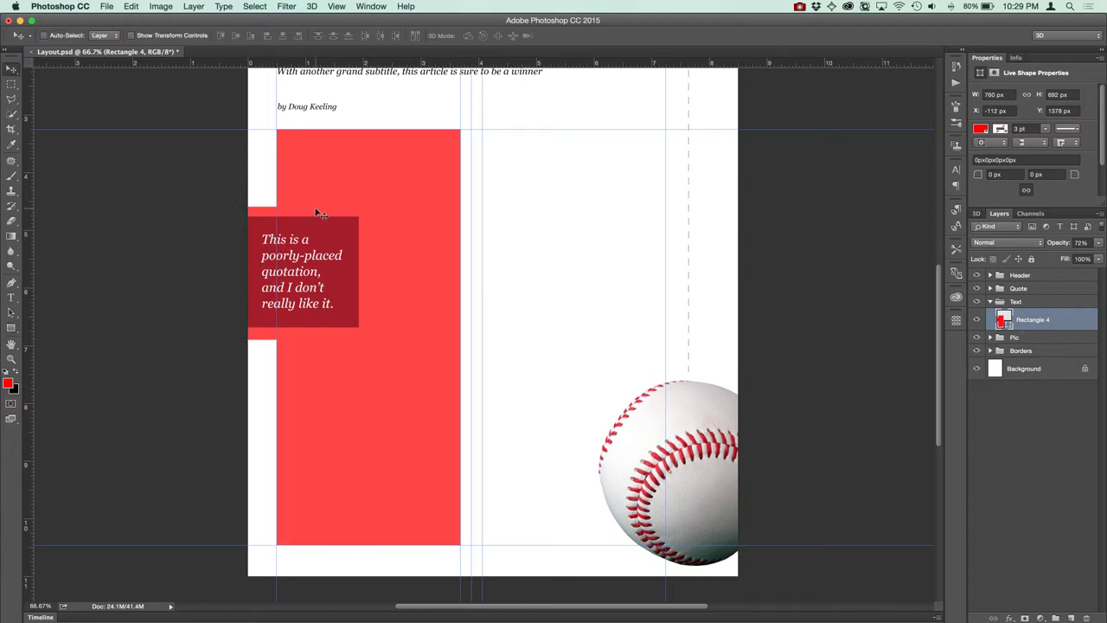
click(390, 35)
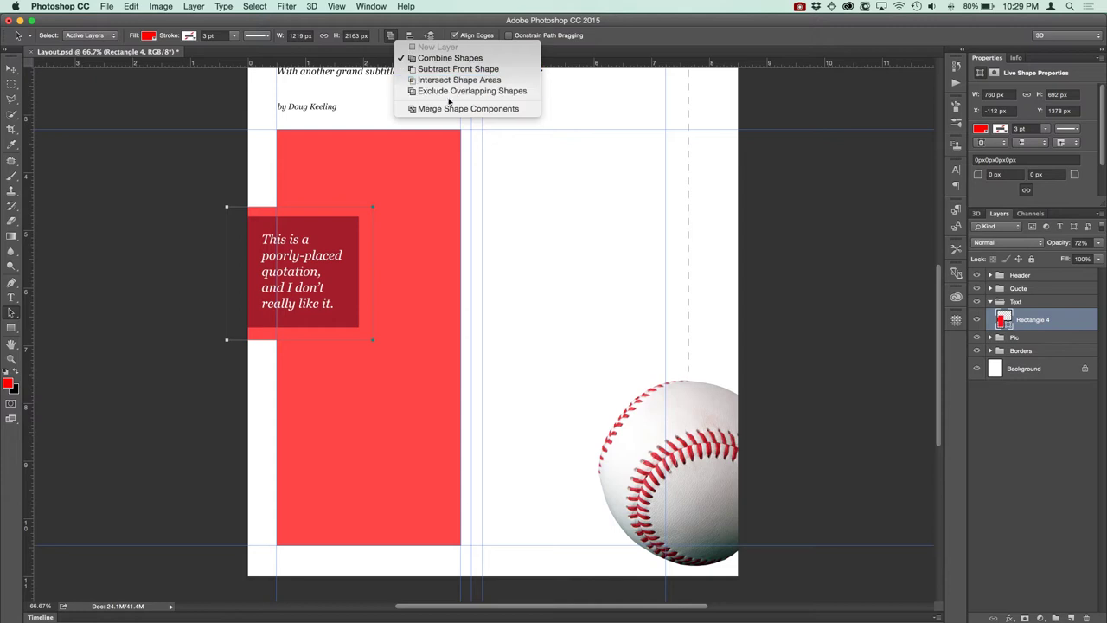
click(451, 69)
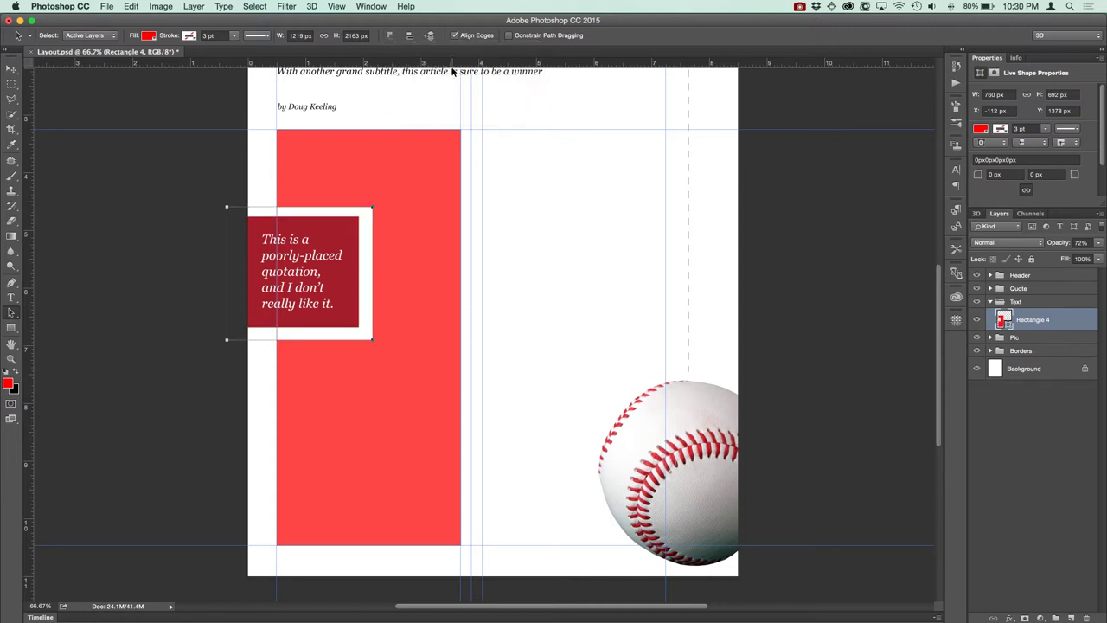
key(Up)
key(Up)
key(Up)
key(Up)
key(Up)
key(Up)
key(Up)
key(Up)
key(Up)
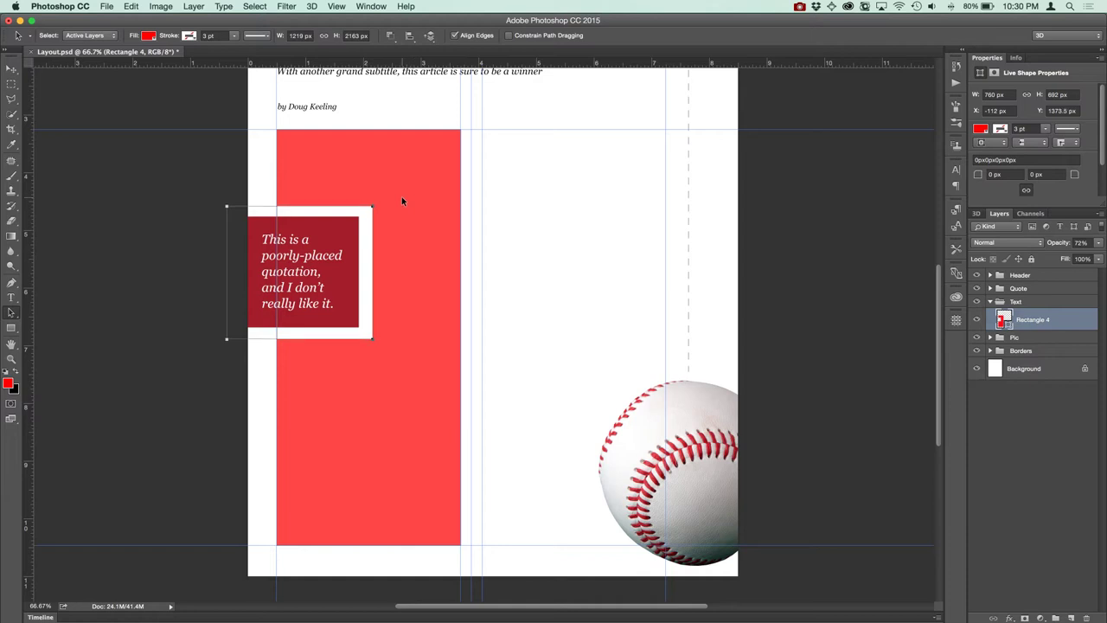
key(Left)
key(Left)
key(Left)
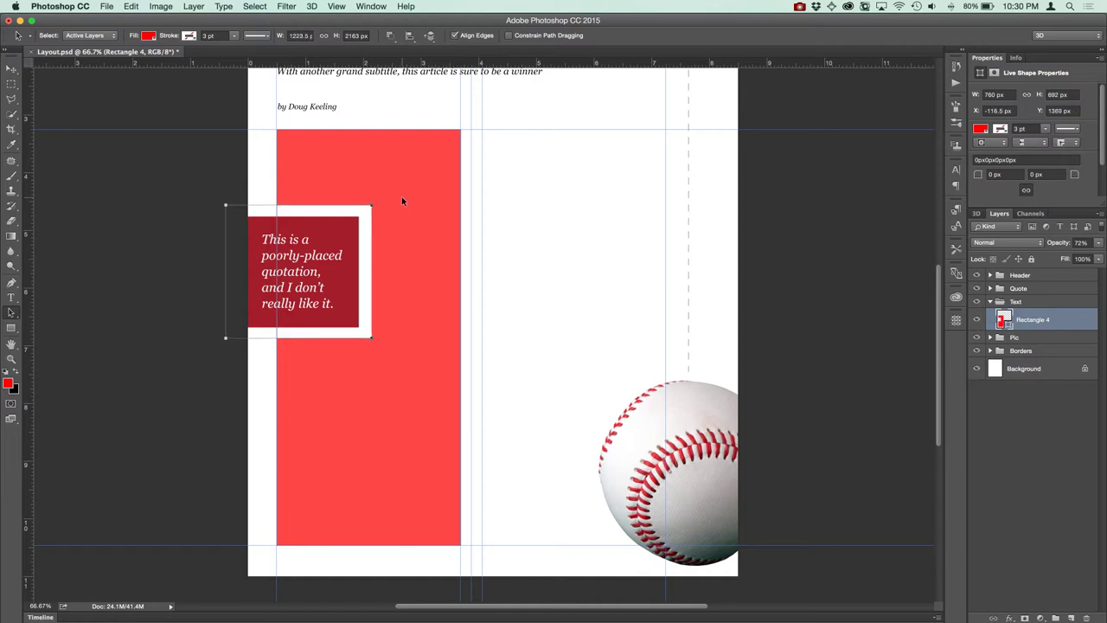
Merge the shape components into a single notched column shape of 957 × 2163 px
click(367, 183)
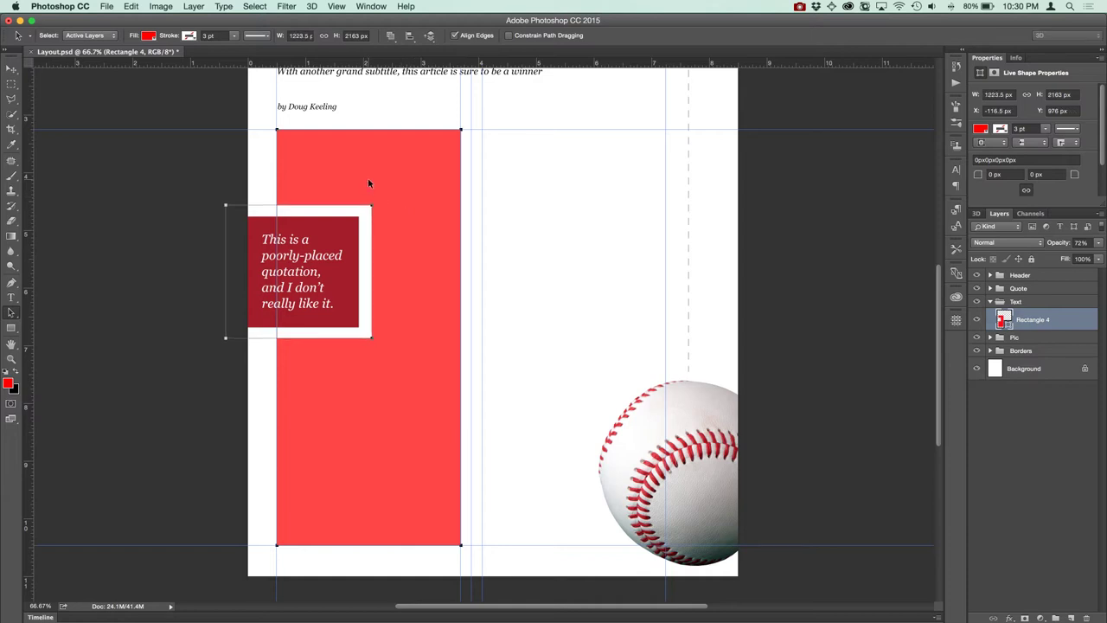
click(390, 36)
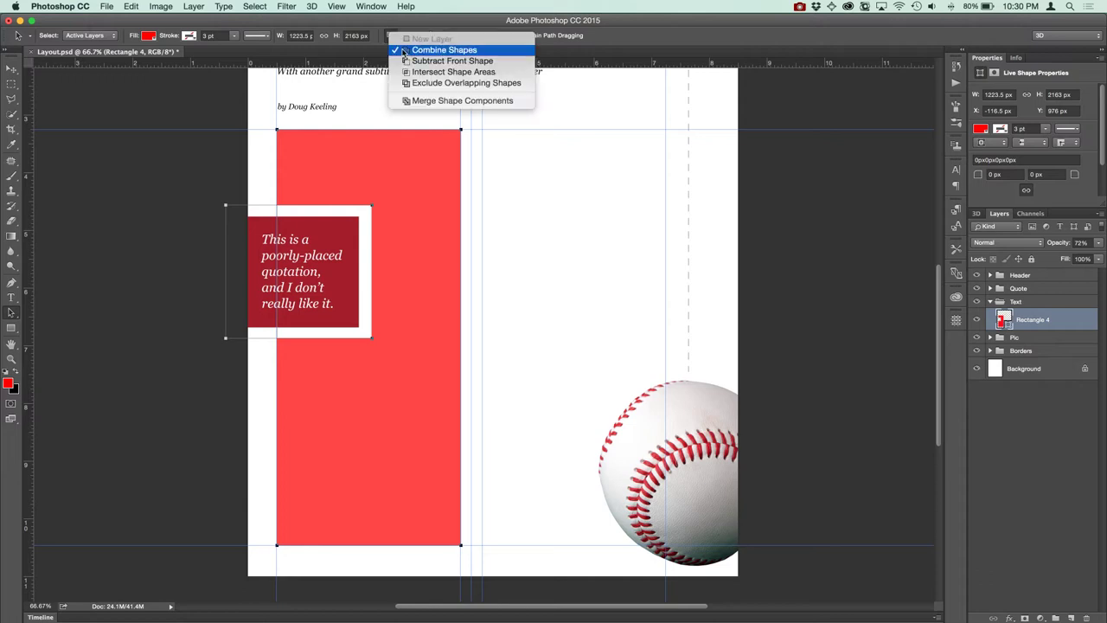
click(469, 102)
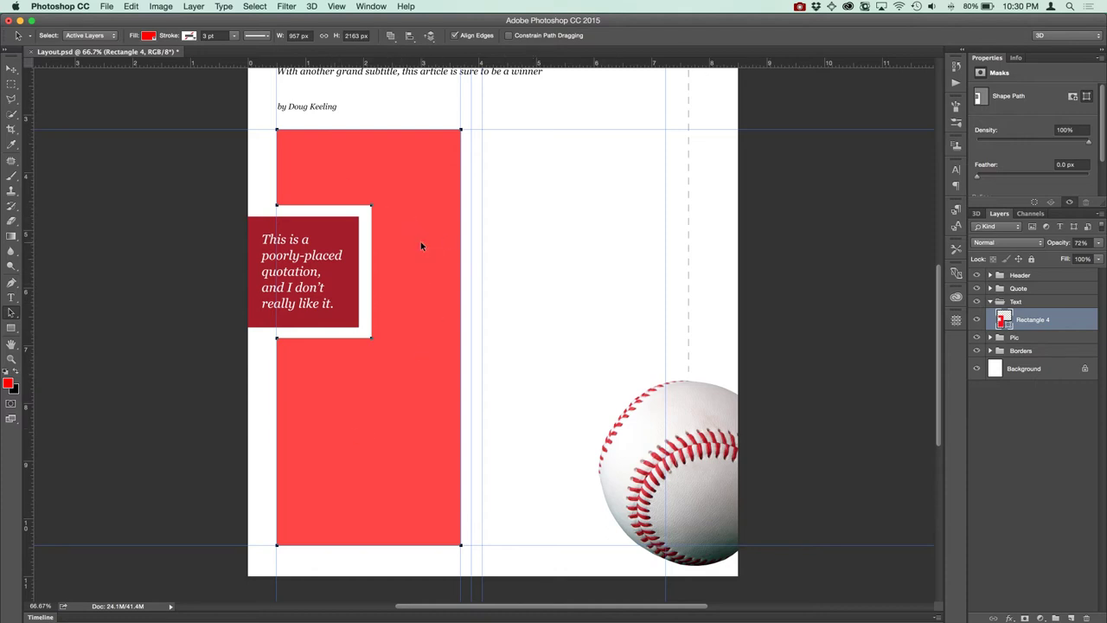
key(t)
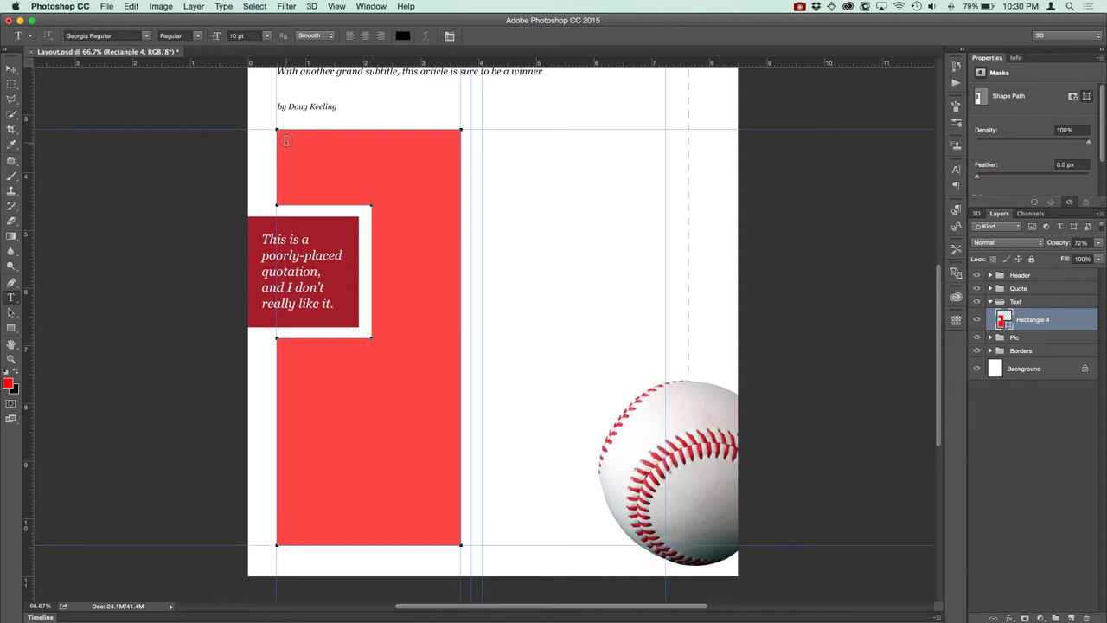
Fill the notched shape with Lorem ipsum placeholder text and commit it
click(285, 140)
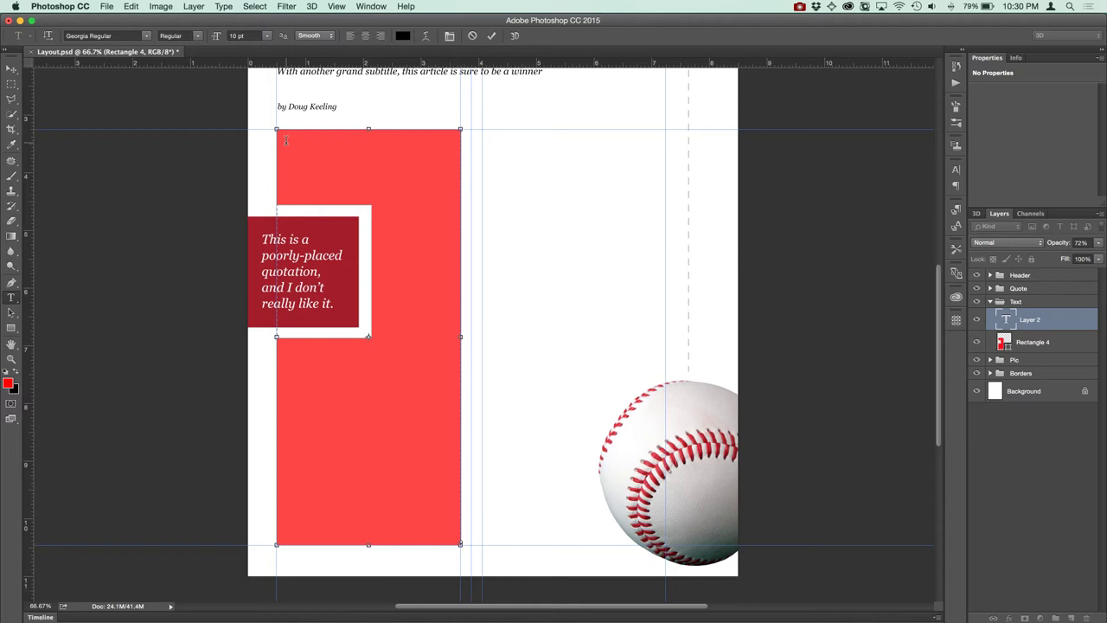
key(super+v)
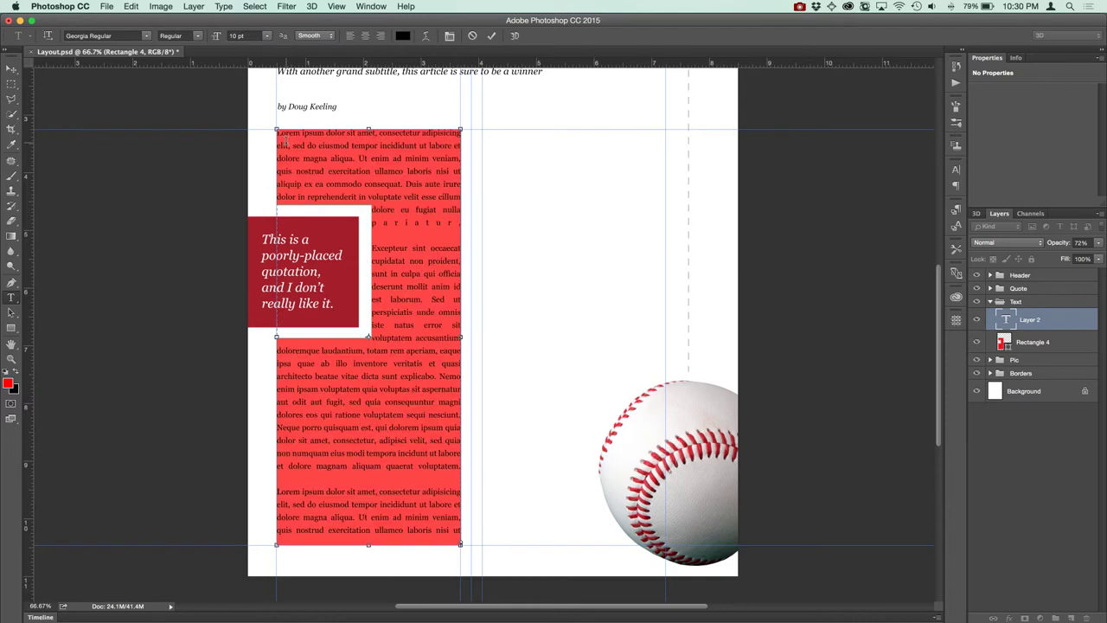
click(90, 94)
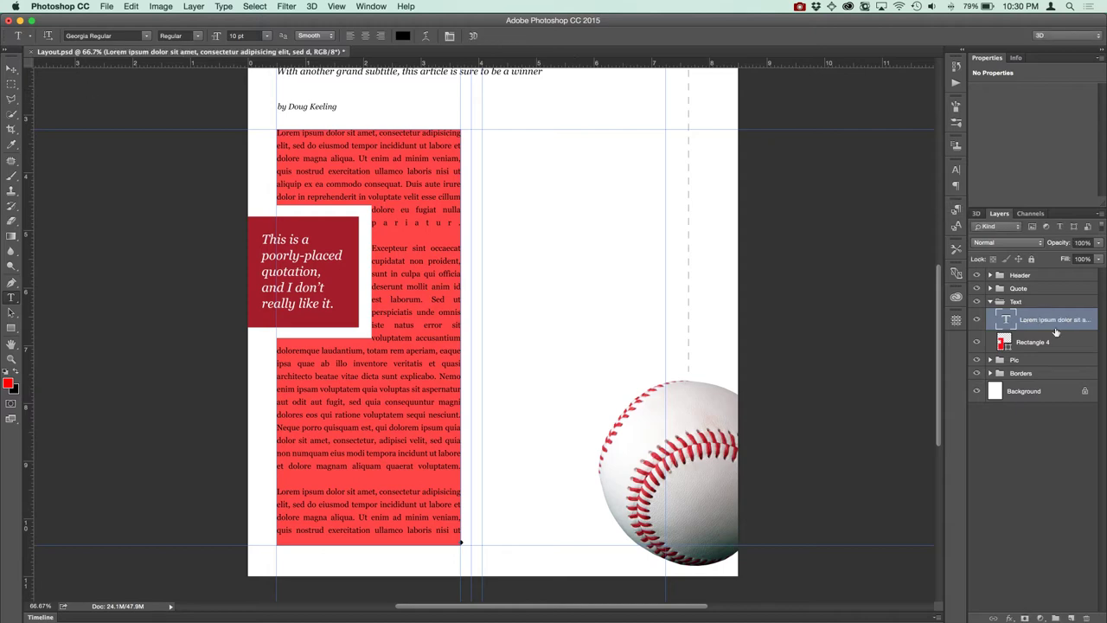
Hide Rectangle 4 and the guides, then view at 100% to check the wrap
click(976, 343)
key(super+semicolon)
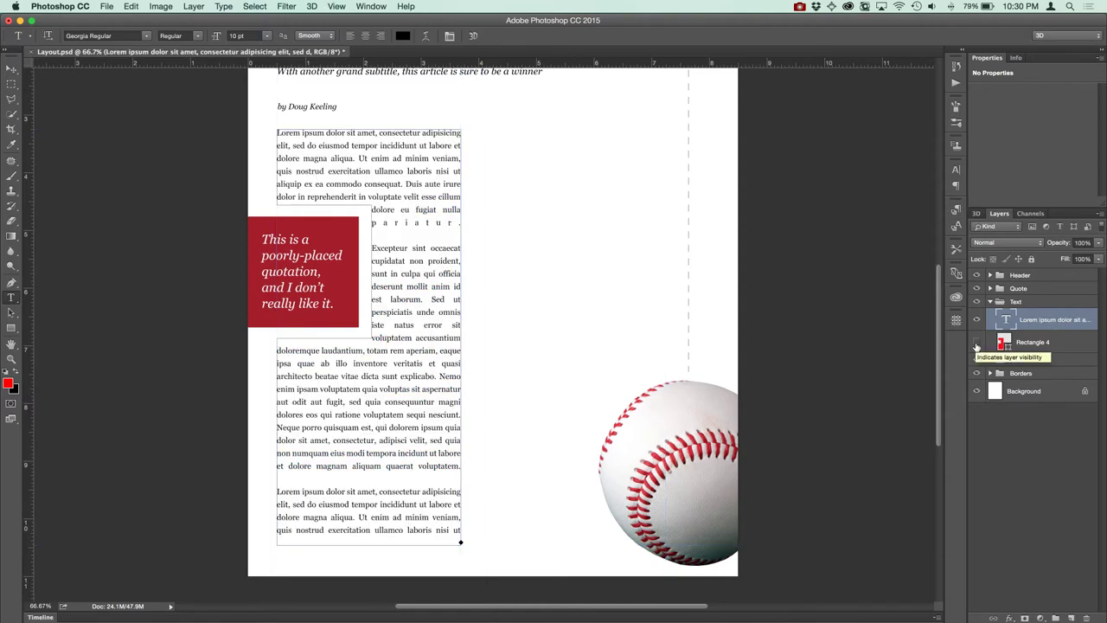
key(super+1)
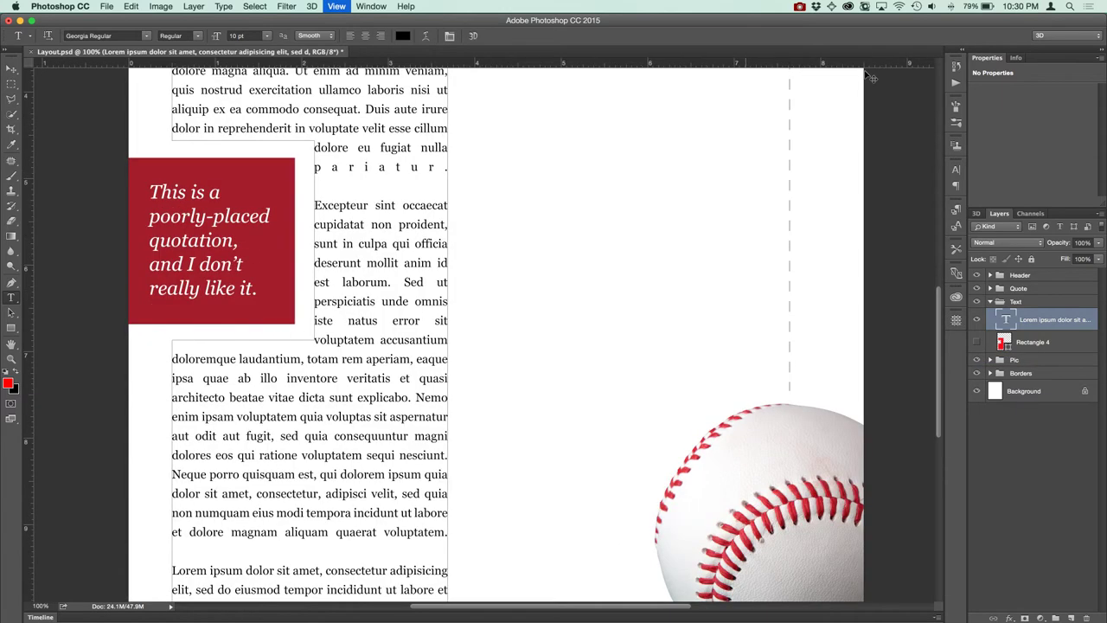
scroll(419, 195, left, 3)
scroll(423, 194, left, 2)
scroll(423, 195, up, 1)
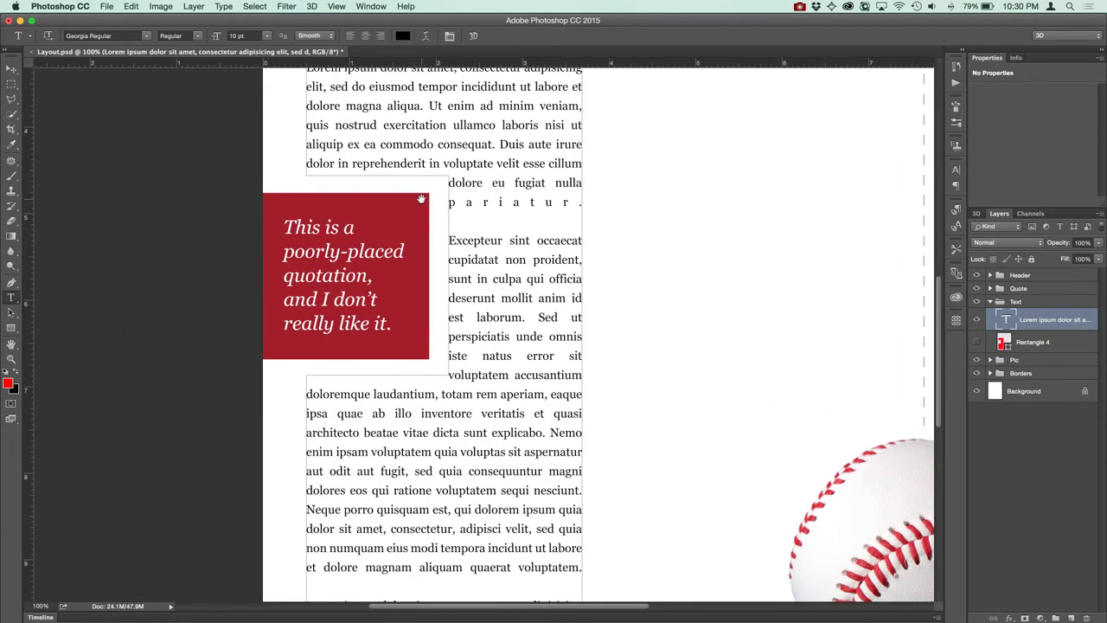
Move the Quote group down about 45 px
click(1043, 291)
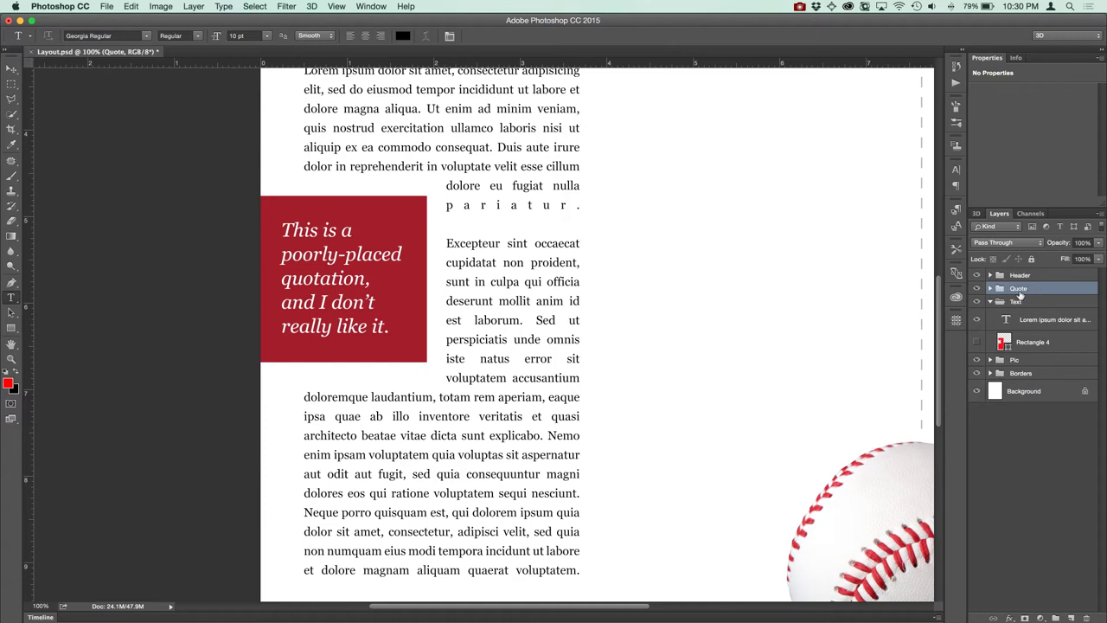
key(v)
drag(345, 274, 346, 300)
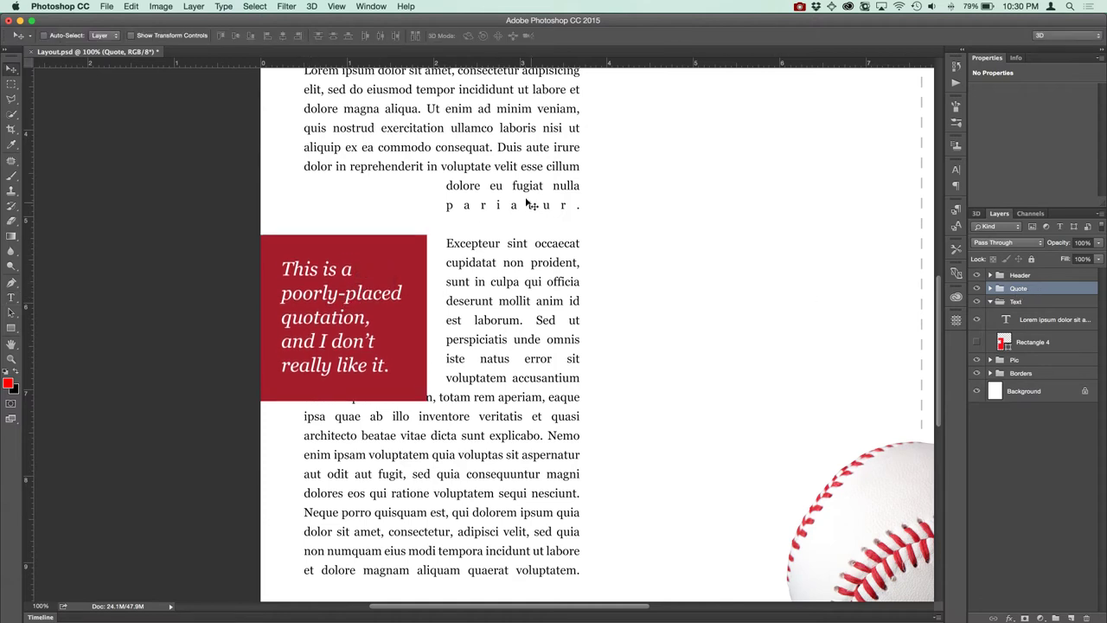
Lower the body text frame's inner notch corners so the text clears the quote box
click(1056, 324)
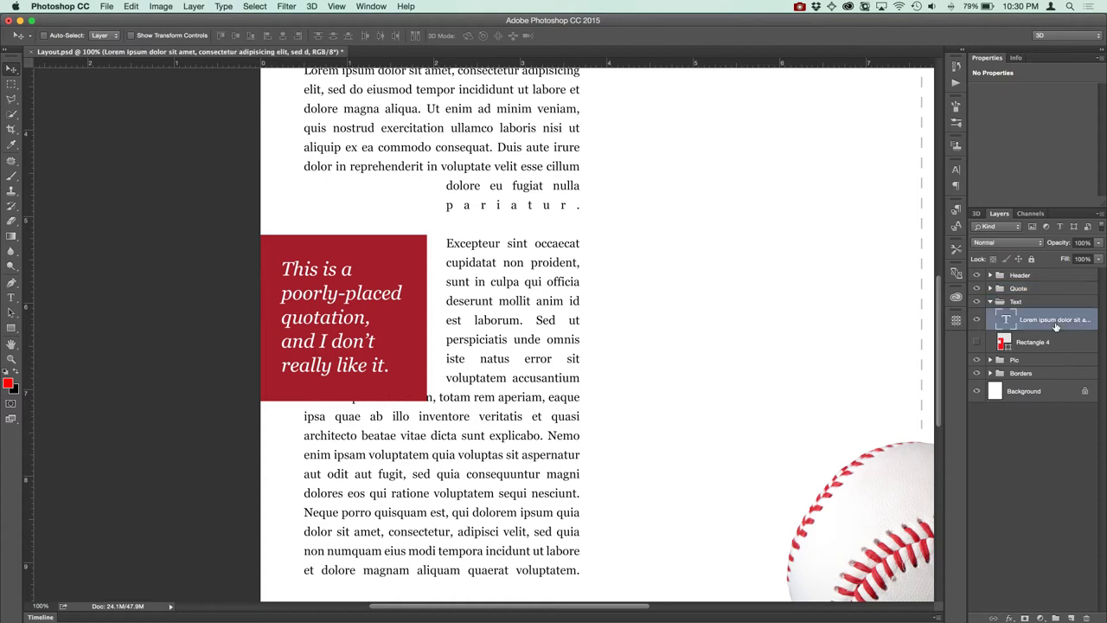
key(a)
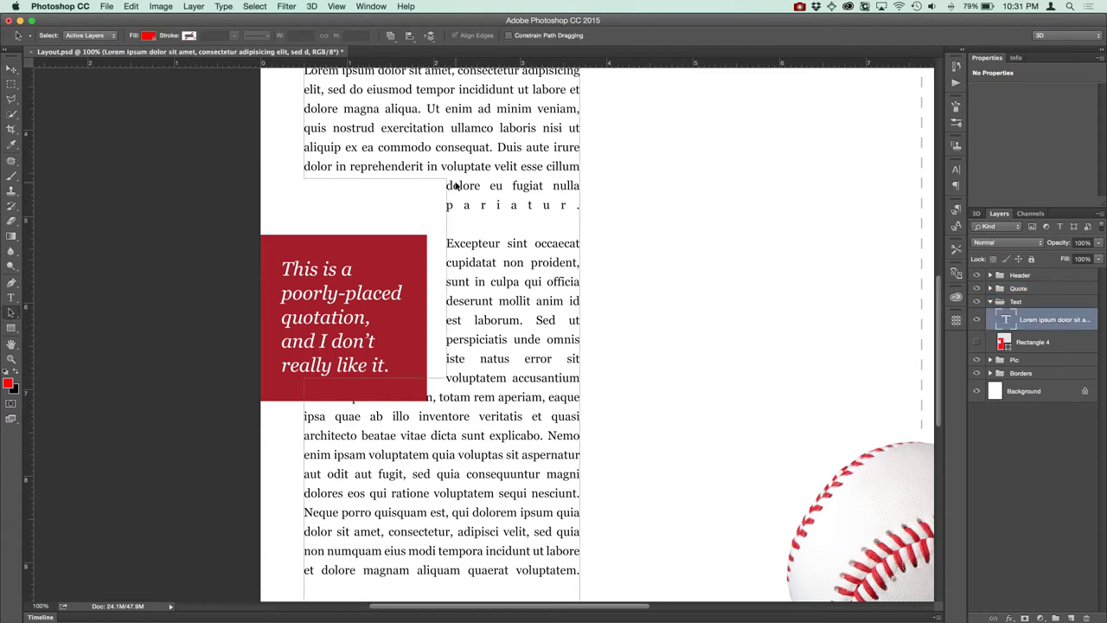
drag(463, 164, 290, 397)
key(Down)
key(Down)
key(Down)
key(Down)
key(Down)
key(Down)
key(Down)
key(Down)
key(Down)
key(Down)
key(Down)
key(Down)
key(Down)
key(Down)
key(Down)
key(Down)
key(Down)
key(Down)
key(Down)
key(Down)
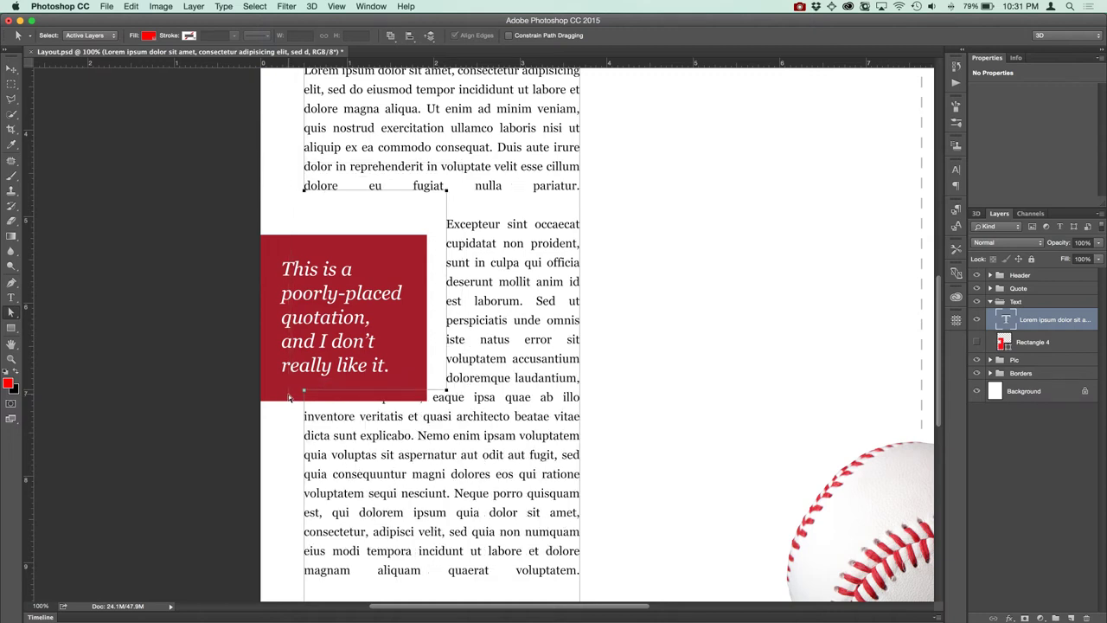
key(Down)
key(Down)
key(Down)
key(Down)
key(Down)
key(Down)
key(Down)
key(Down)
key(Down)
key(Down)
key(Down)
key(Down)
key(Down)
key(Down)
key(Down)
key(Down)
key(Down)
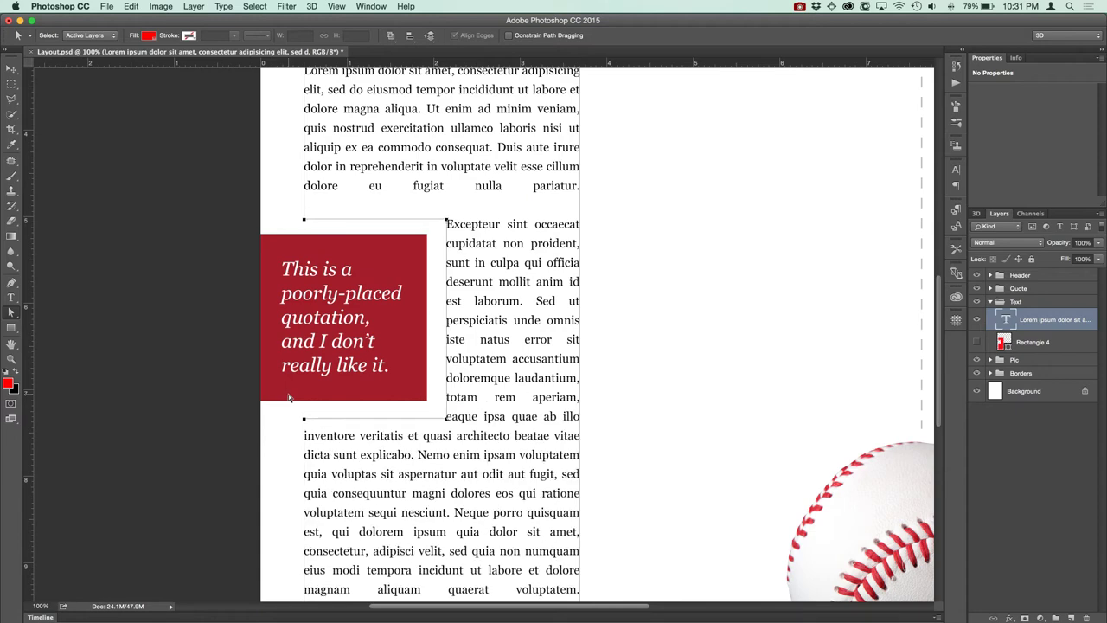
key(super+minus)
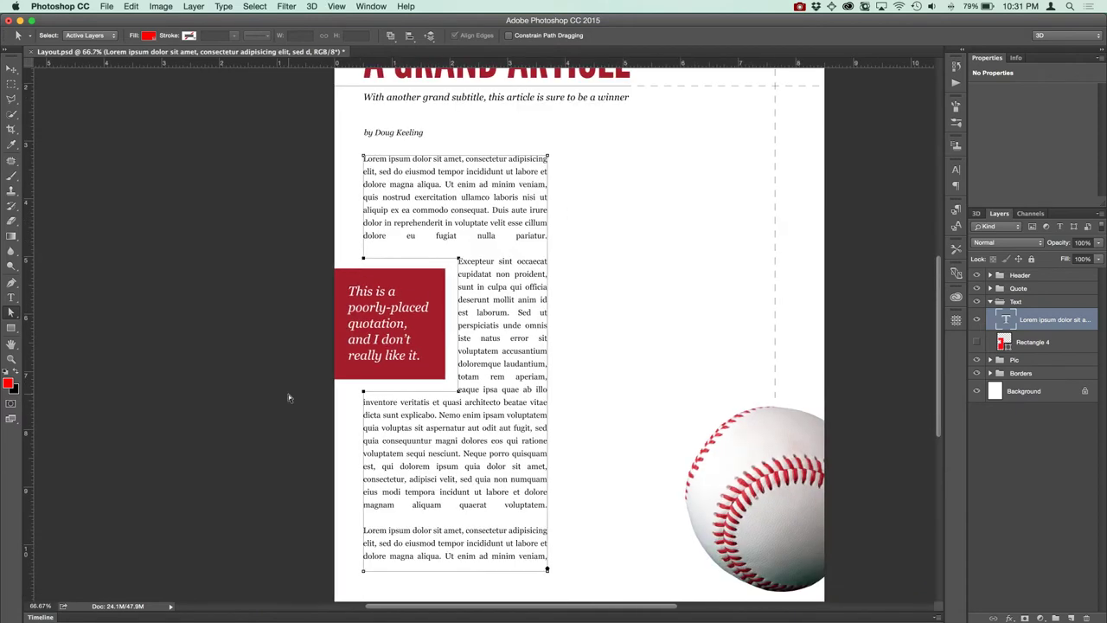
Draw a red rectangle for the second column and a 57%-opacity ellipse over the baseball
key(v)
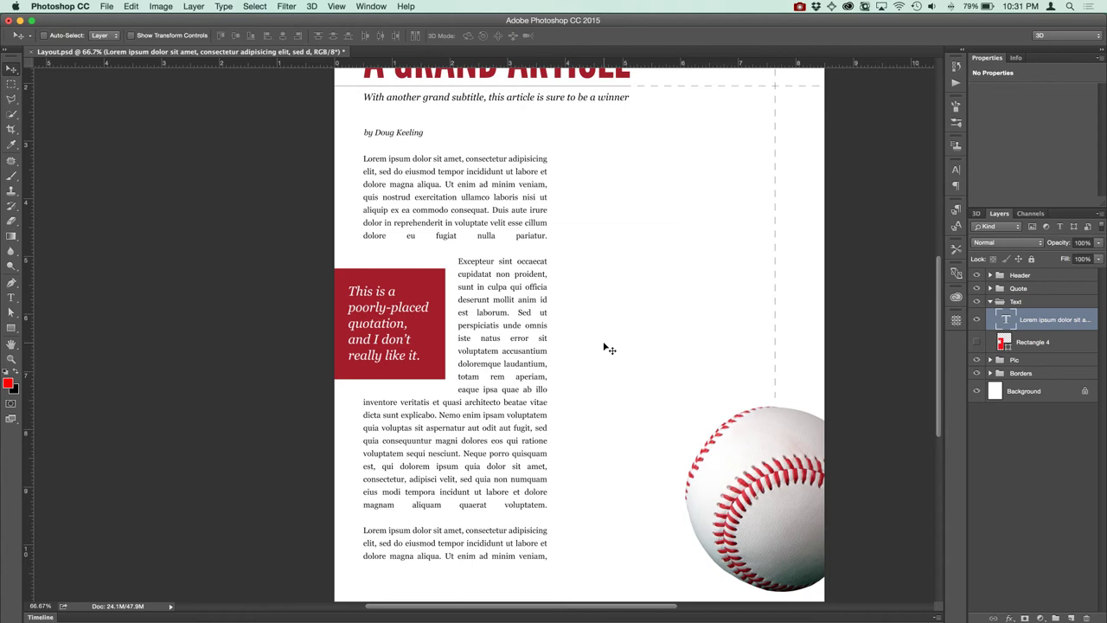
key(u)
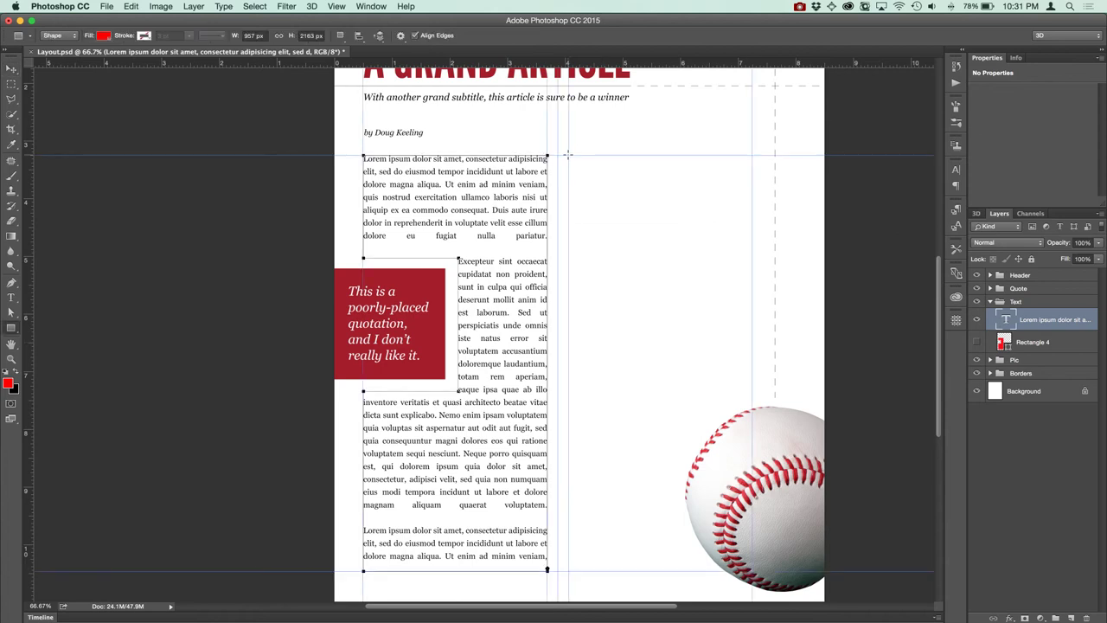
drag(568, 155, 751, 571)
key(shift+u)
key(shift+u)
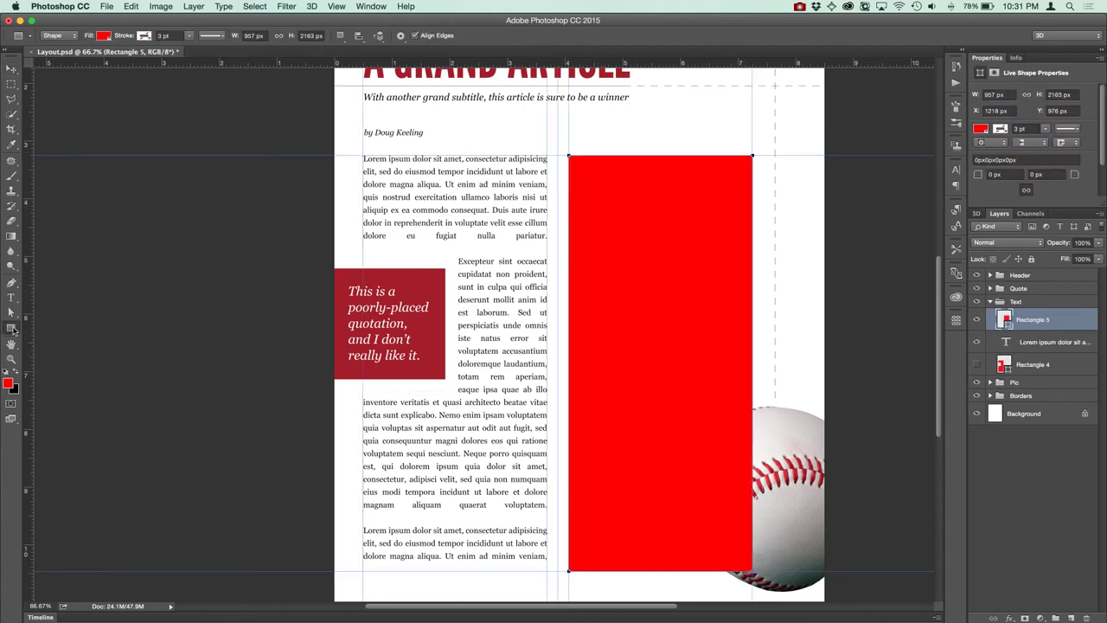
drag(670, 401, 926, 583)
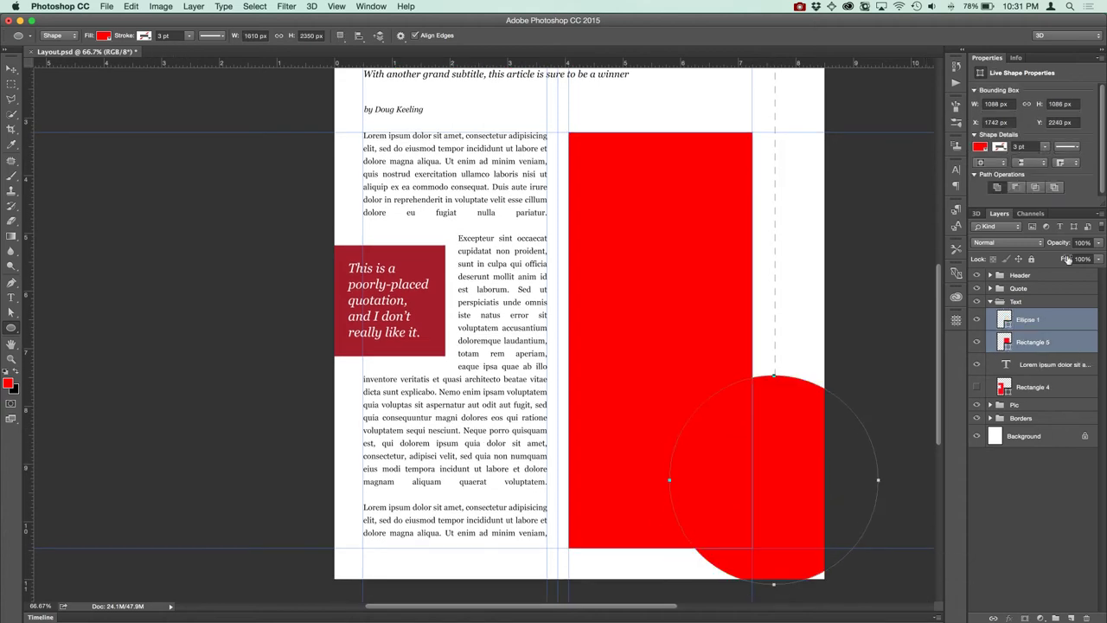
key(5)
key(7)
key(a)
drag(791, 412, 791, 405)
Merge the shapes, subtract the circle from the rectangle, and fill the cut-out with placeholder text
shift+click(1029, 342)
key(super+e)
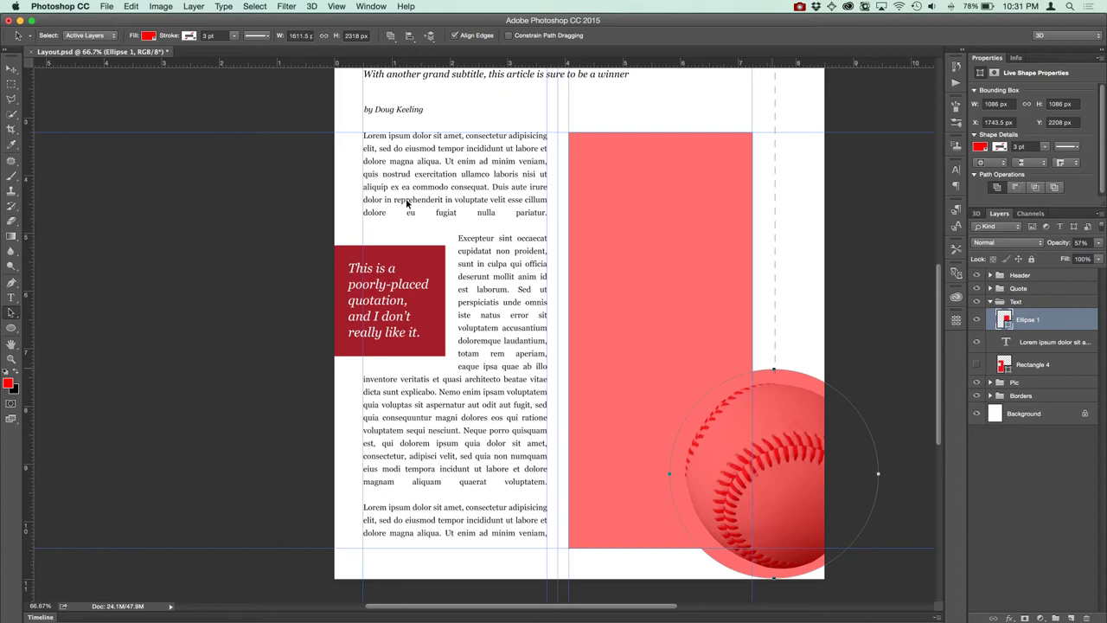
click(390, 36)
click(433, 61)
click(390, 35)
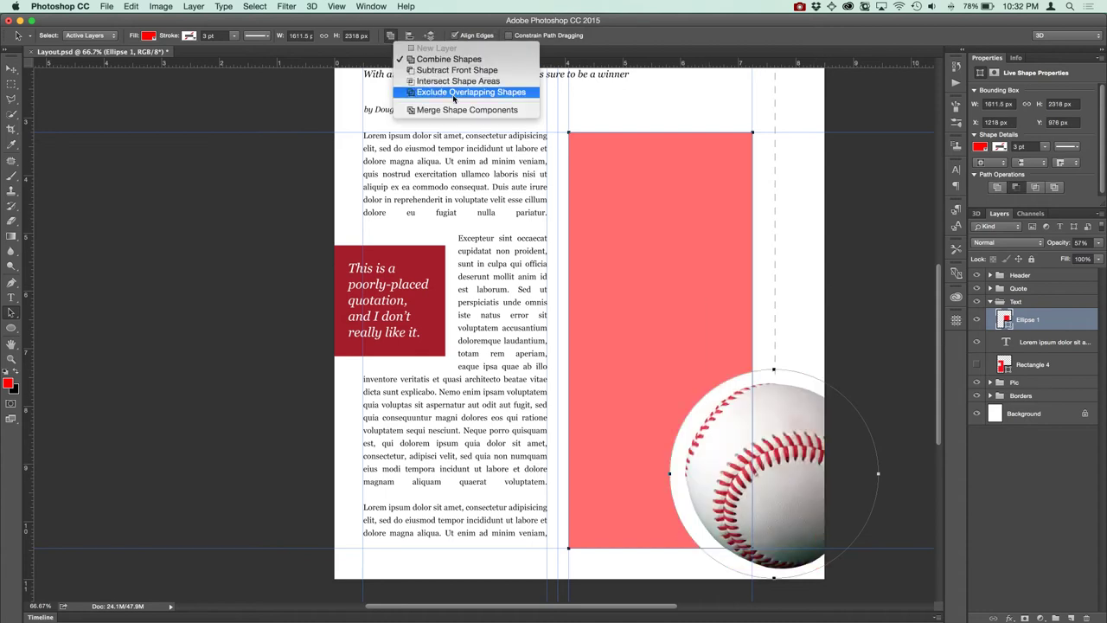
click(757, 256)
key(t)
click(573, 140)
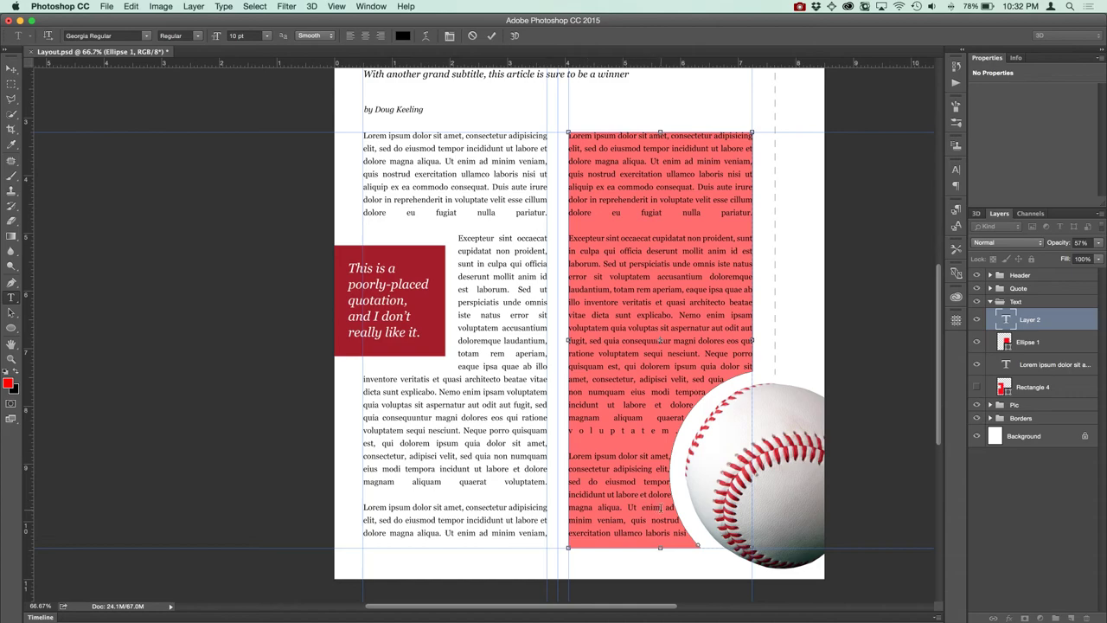
Delete the right column's opening text up to 'quis' and commit the edit
drag(629, 519, 526, 74)
key(BackSpace)
key(ctrl+Return)
Hide the red wrapping shape and zoom to check the text flowing around the baseball
key(v)
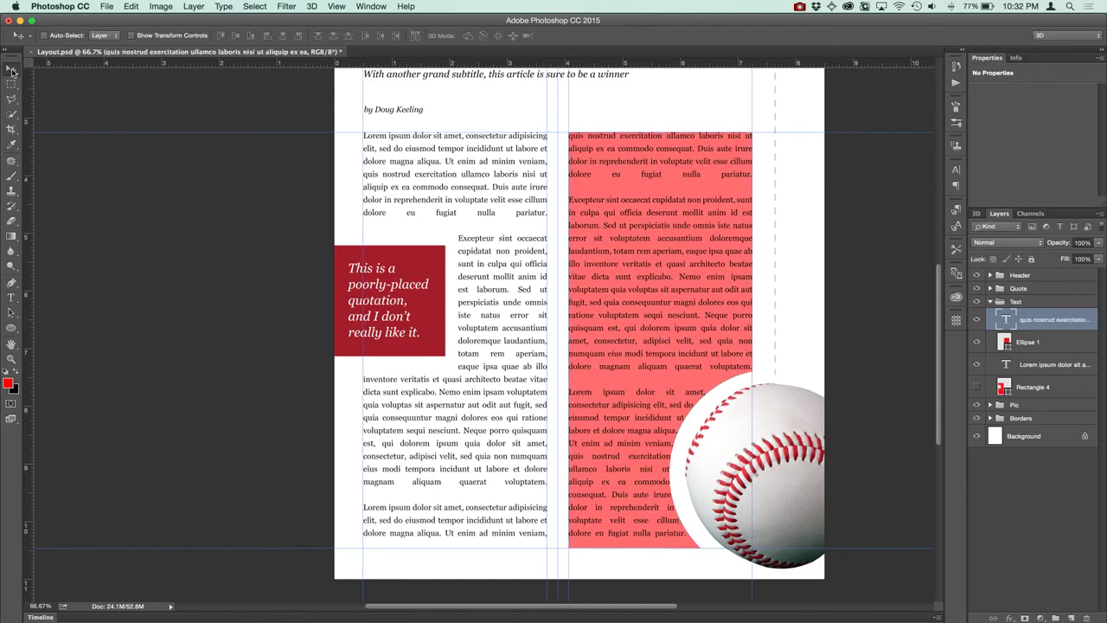
click(976, 342)
key(ctrl+plus)
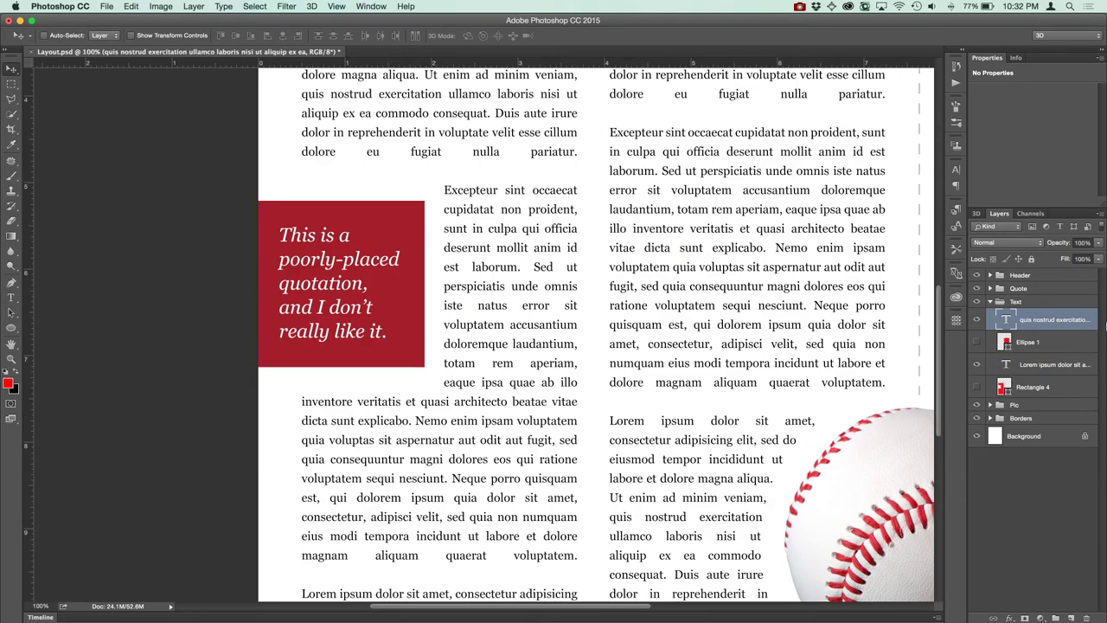
key(ctrl+minus)
key(ctrl+minus)
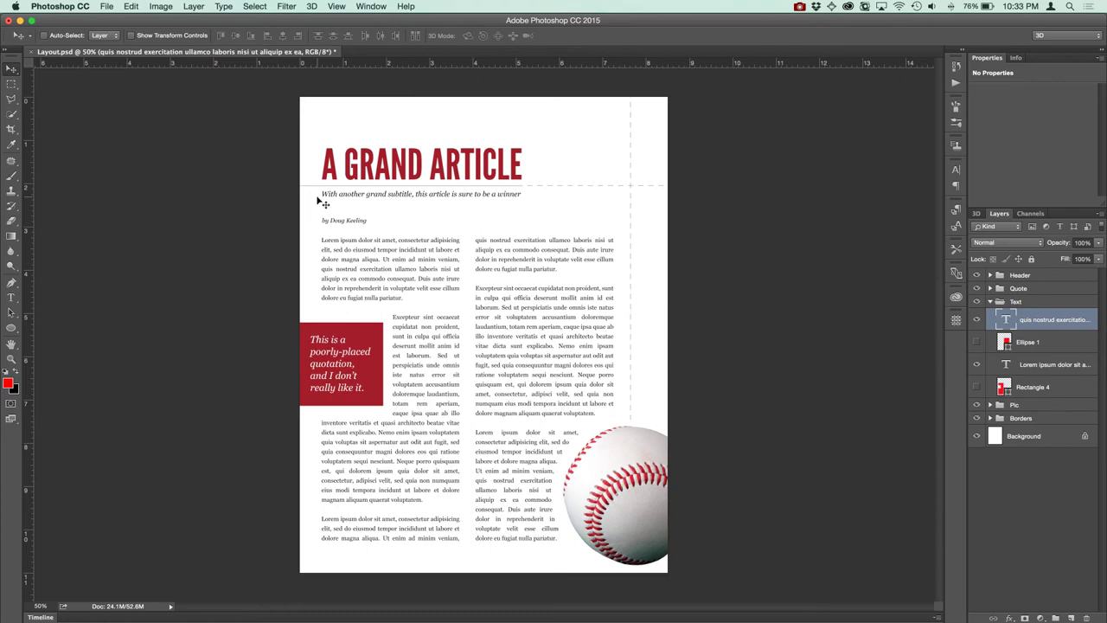
key(super+equal)
key(super+equal)
key(super+equal)
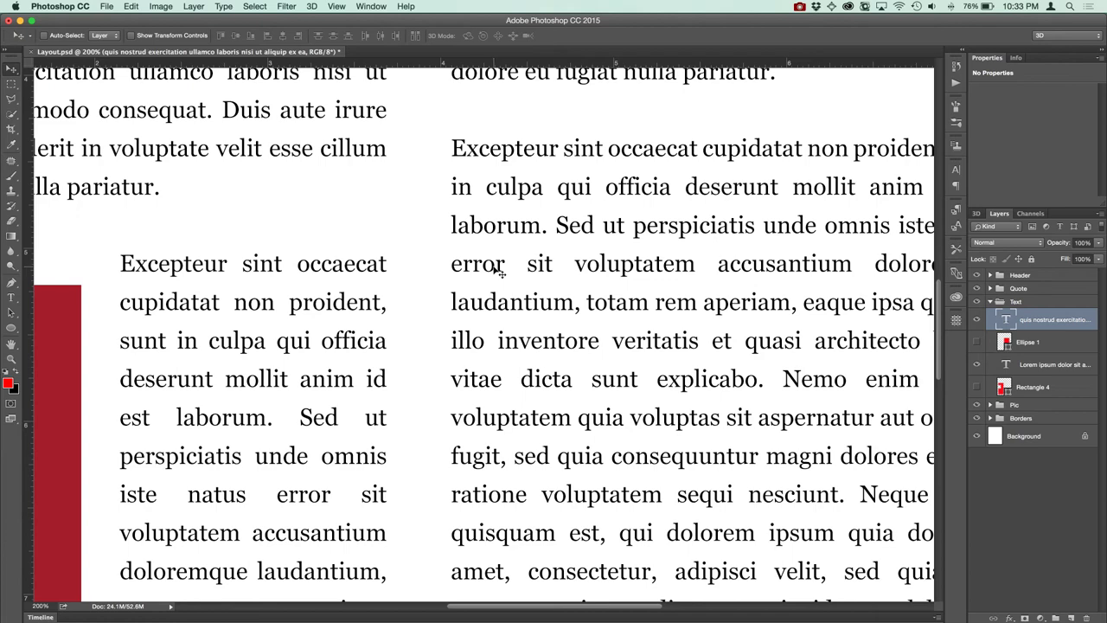
key(super+minus)
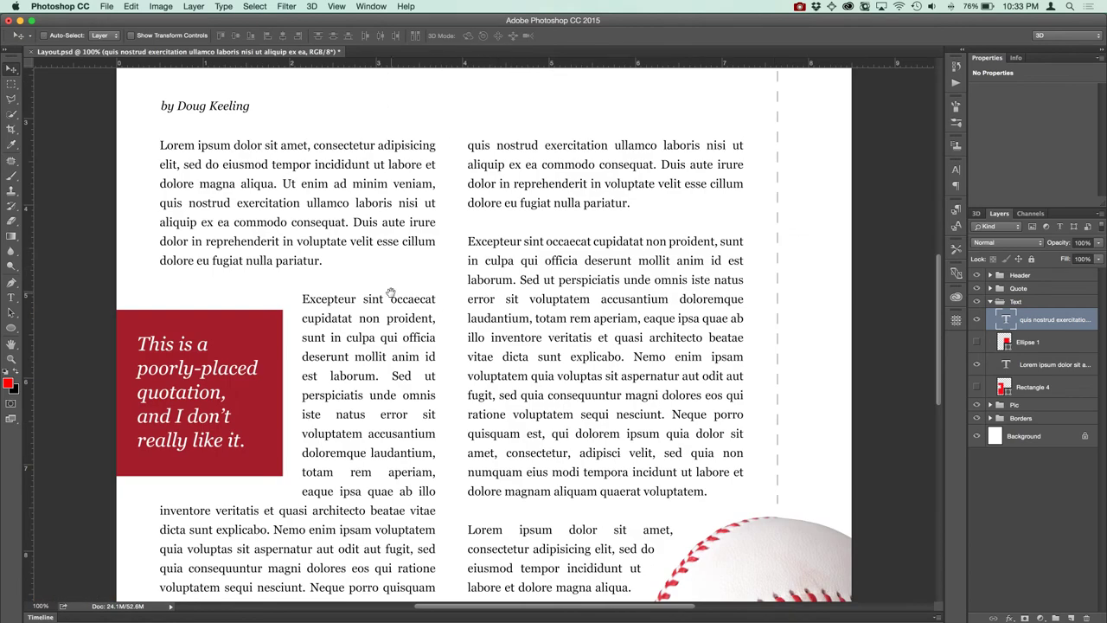
drag(390, 294, 392, 54)
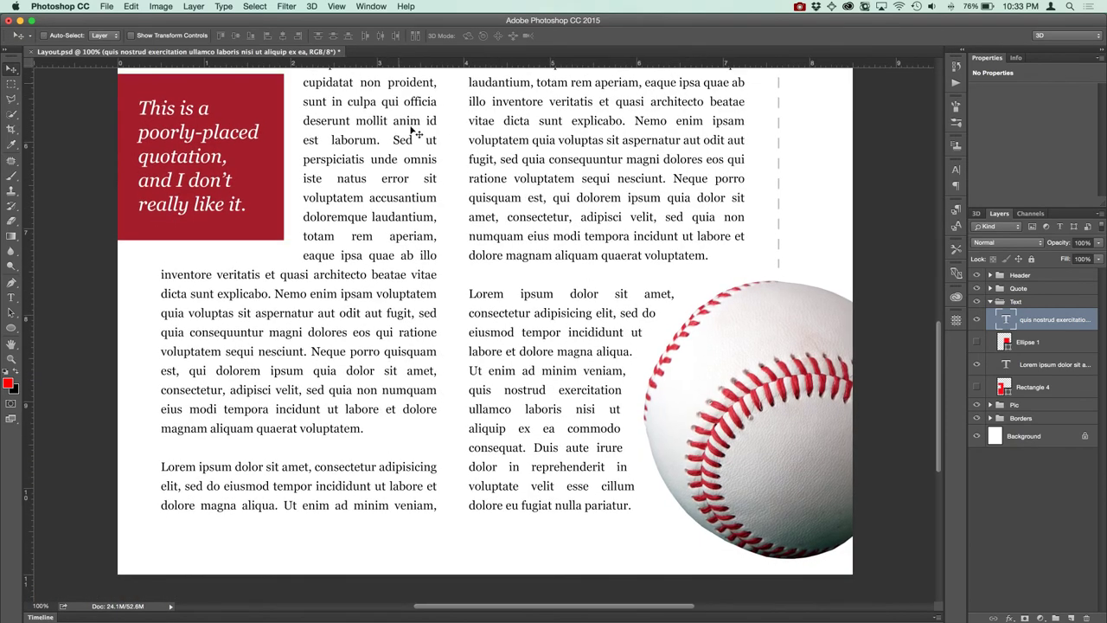
key(t)
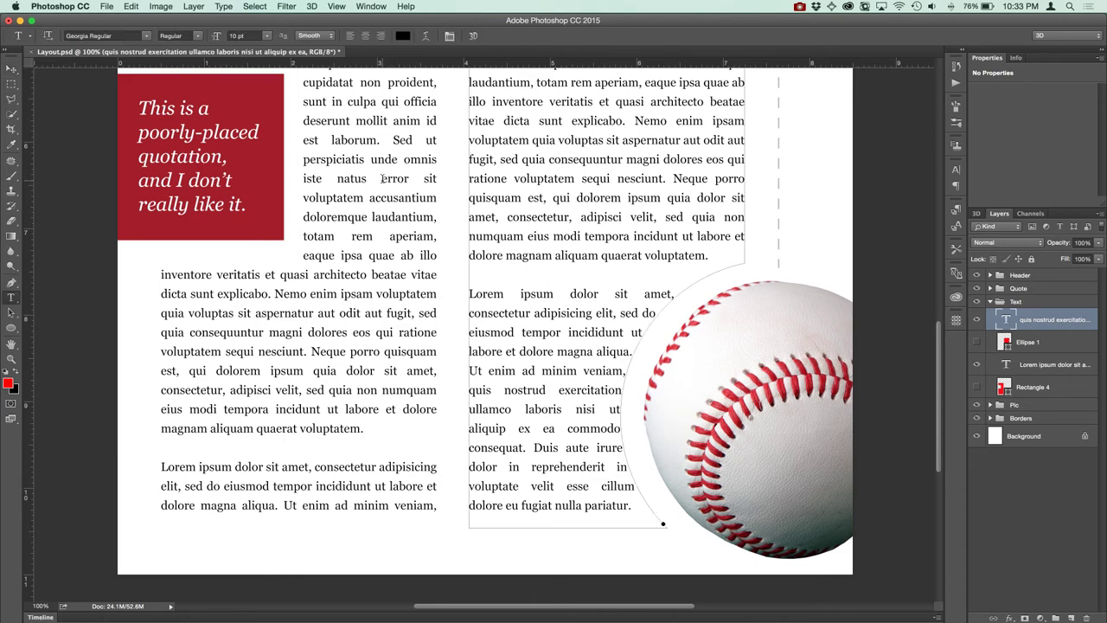
Remove the stray indent and space around 'error' and fully justify the lines beside the quote box
click(382, 179)
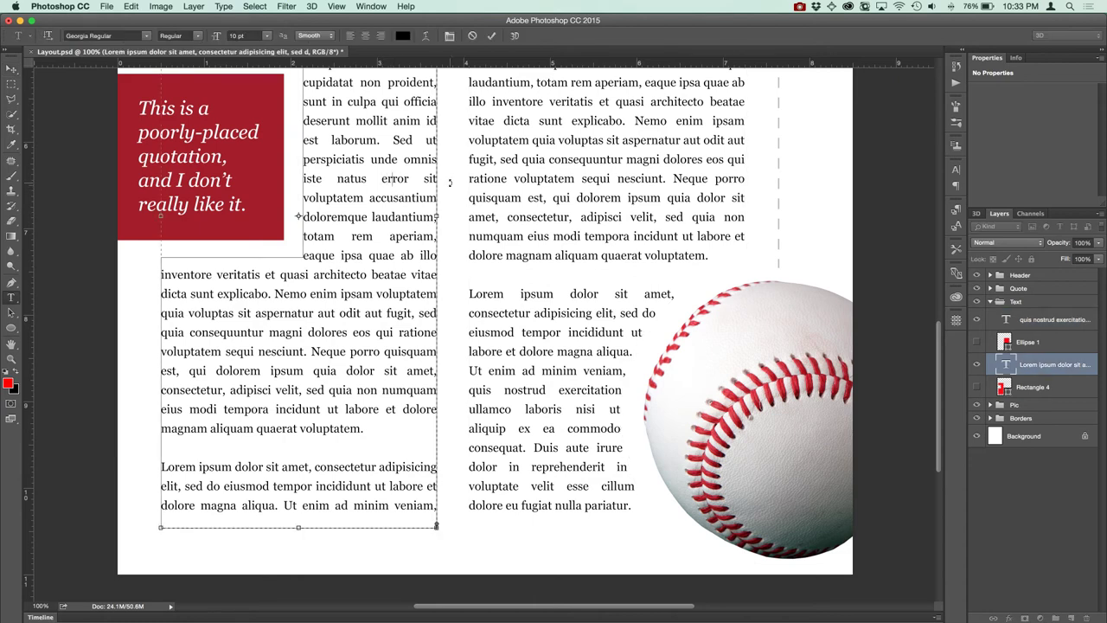
key(Return)
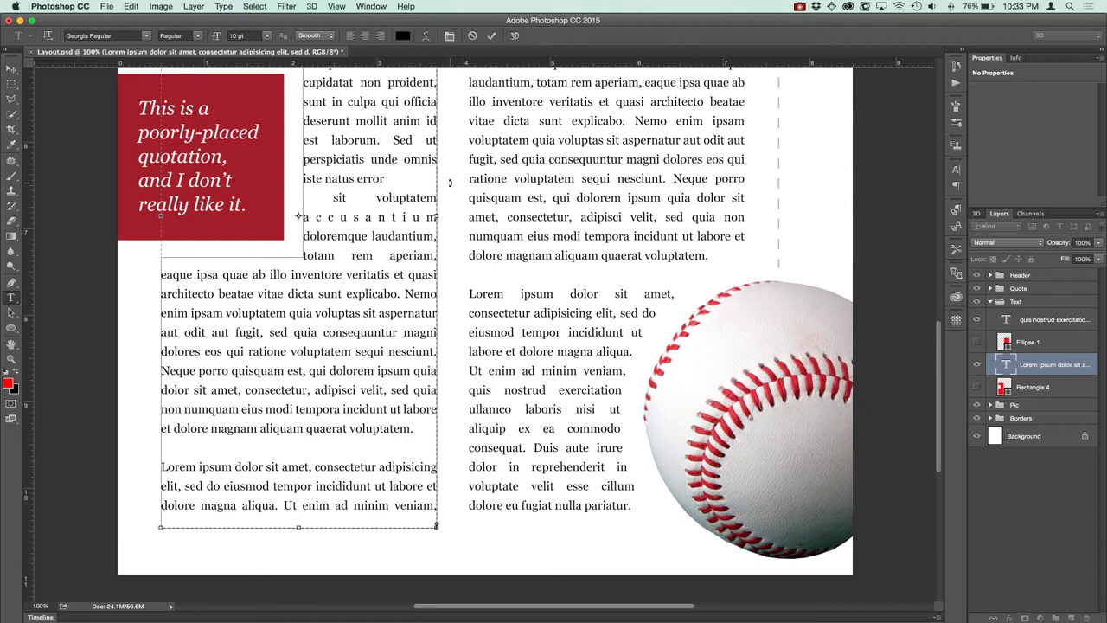
key(Delete)
key(BackSpace)
drag(390, 236, 302, 140)
click(955, 184)
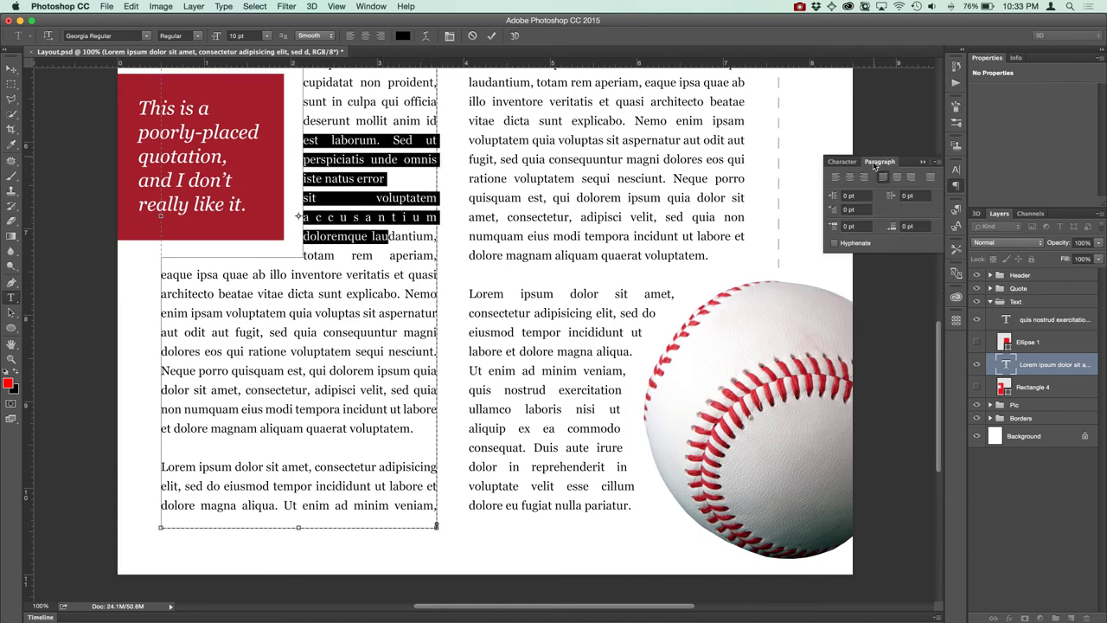
click(930, 179)
key(super+Return)
Remove the forced break after 'error' and left-align the paragraph's last line
key(v)
scroll(437, 248, up, 2)
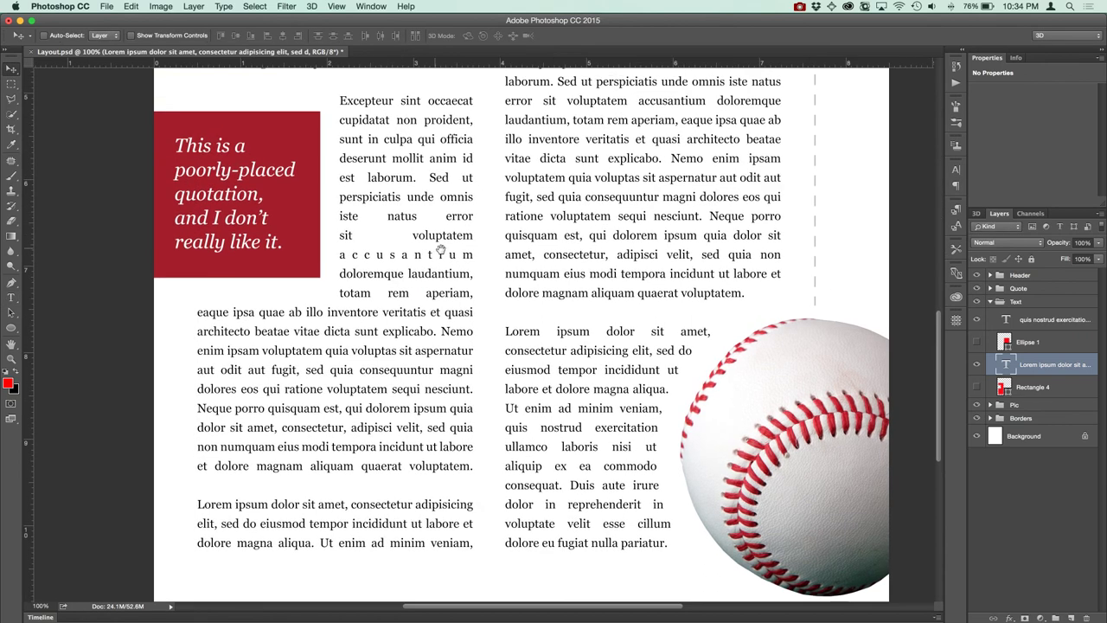
double_click(438, 250)
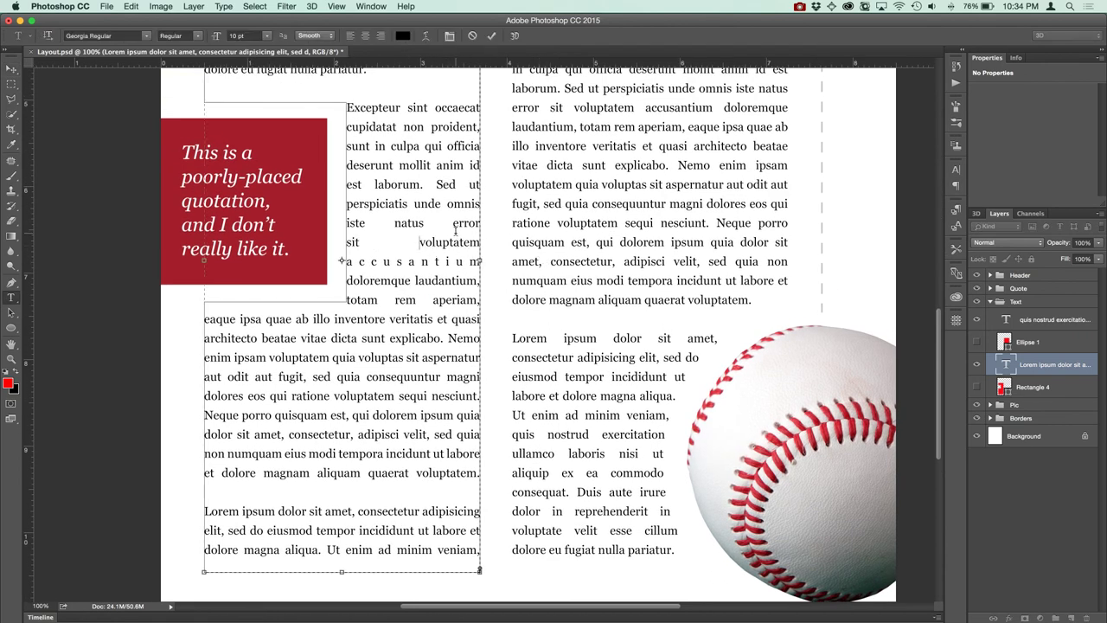
key(Delete)
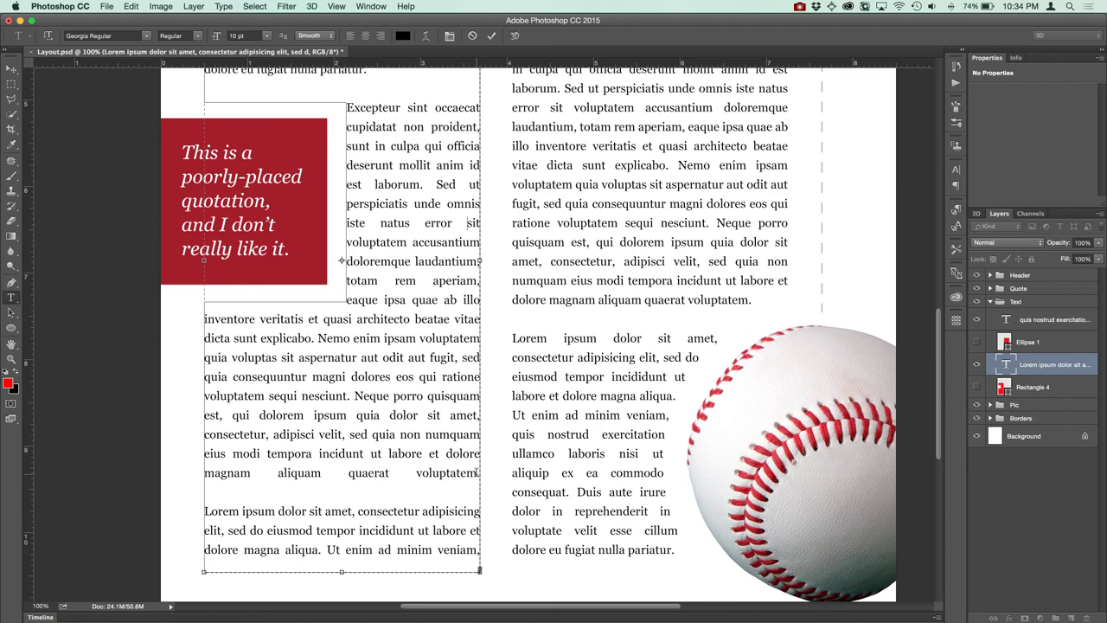
drag(500, 486, 205, 453)
click(956, 185)
click(883, 179)
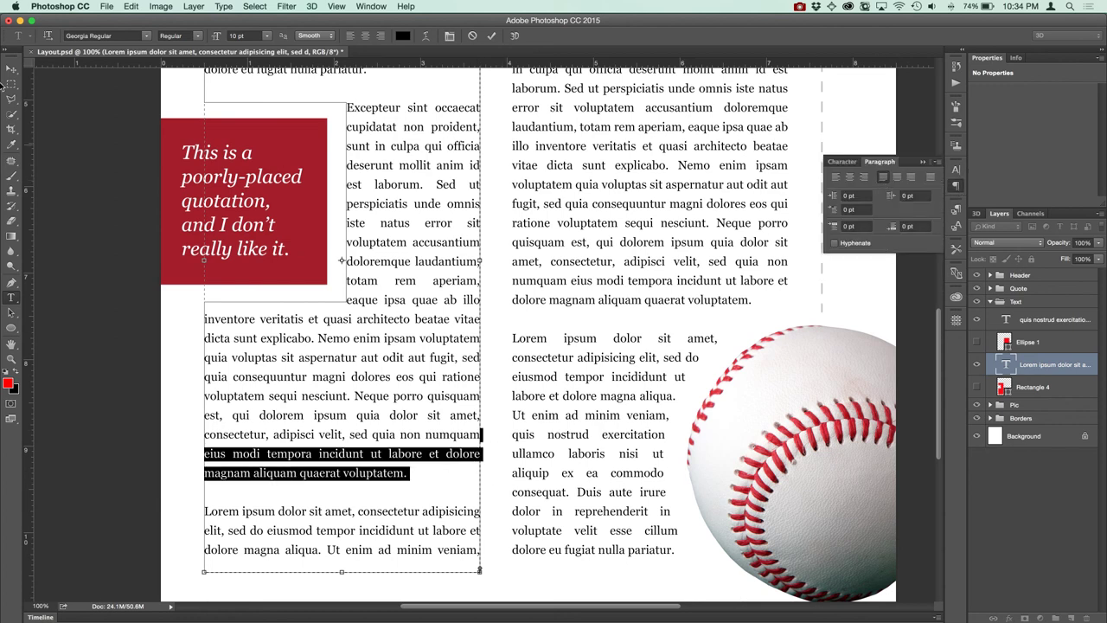